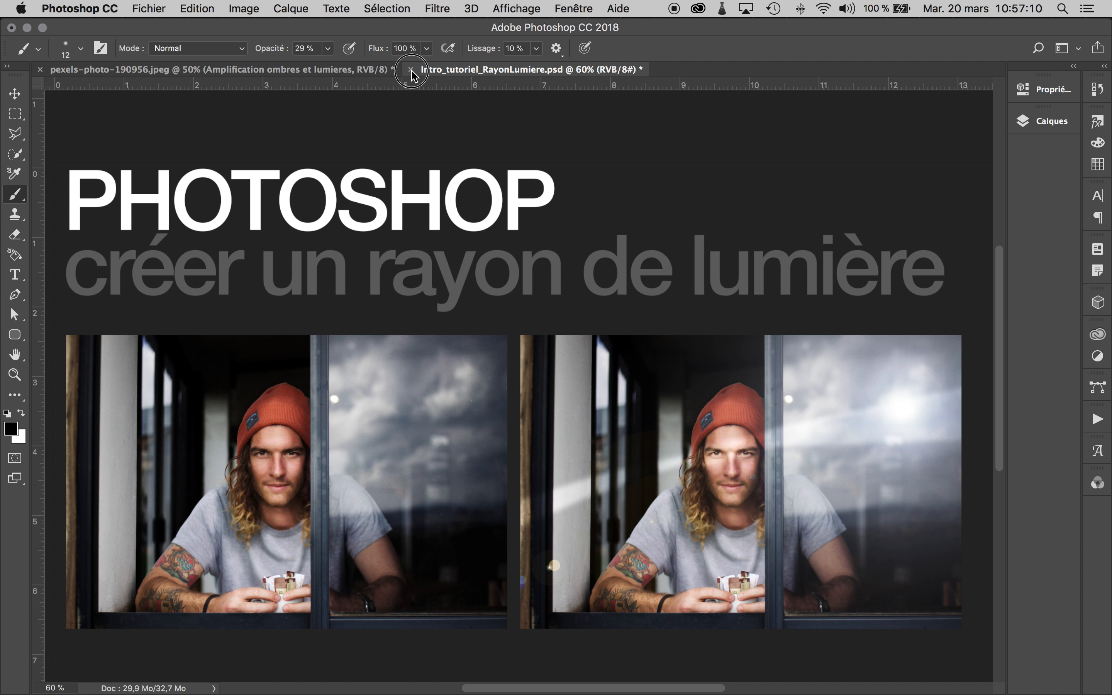
{"action": "left_click", "coordinate": [410, 70]}
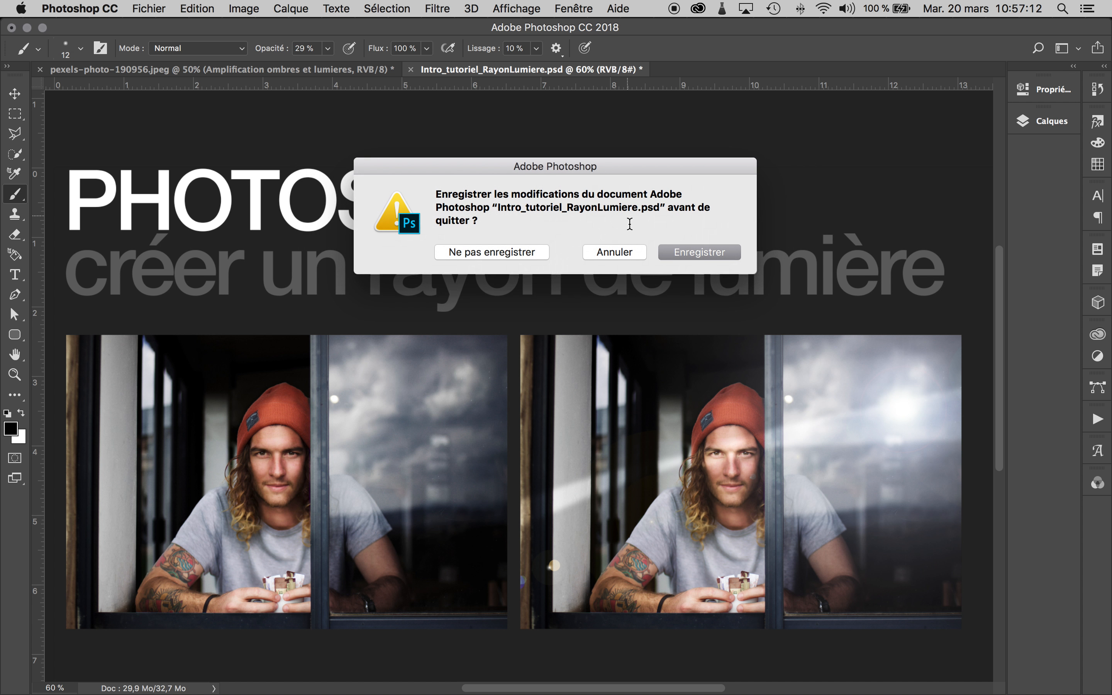
- Save and close Intro_tutoriel_RayonLumiere.psd, and expand the collapsed properties and layers panels for the photo
{"action": "left_click", "coordinate": [713, 255]}
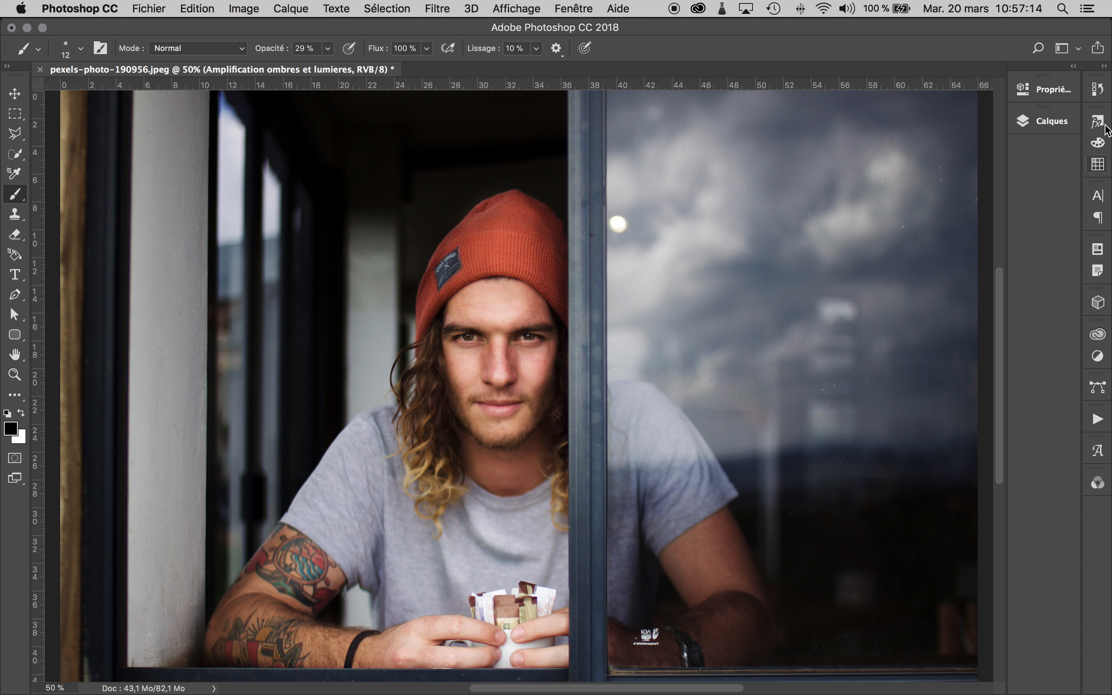
{"action": "left_click", "coordinate": [1073, 67]}
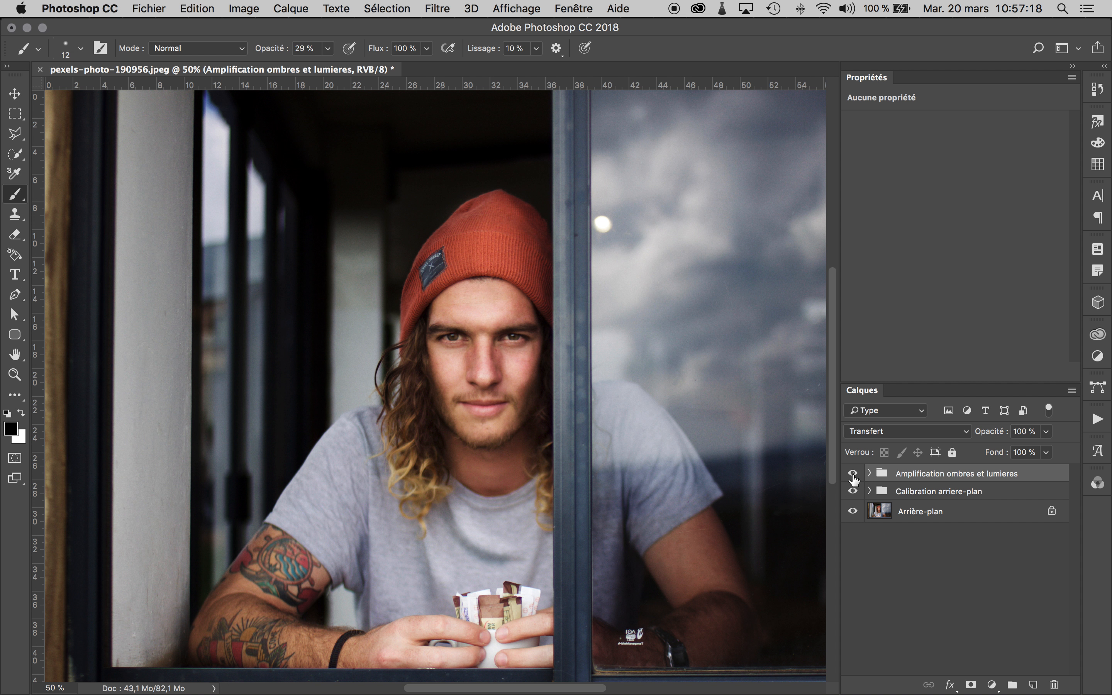
- Compare the photo with the Amplification ombres et lumieres and Calibration arriere-plan groups hidden and shown again
{"action": "left_click", "coordinate": [852, 492]}
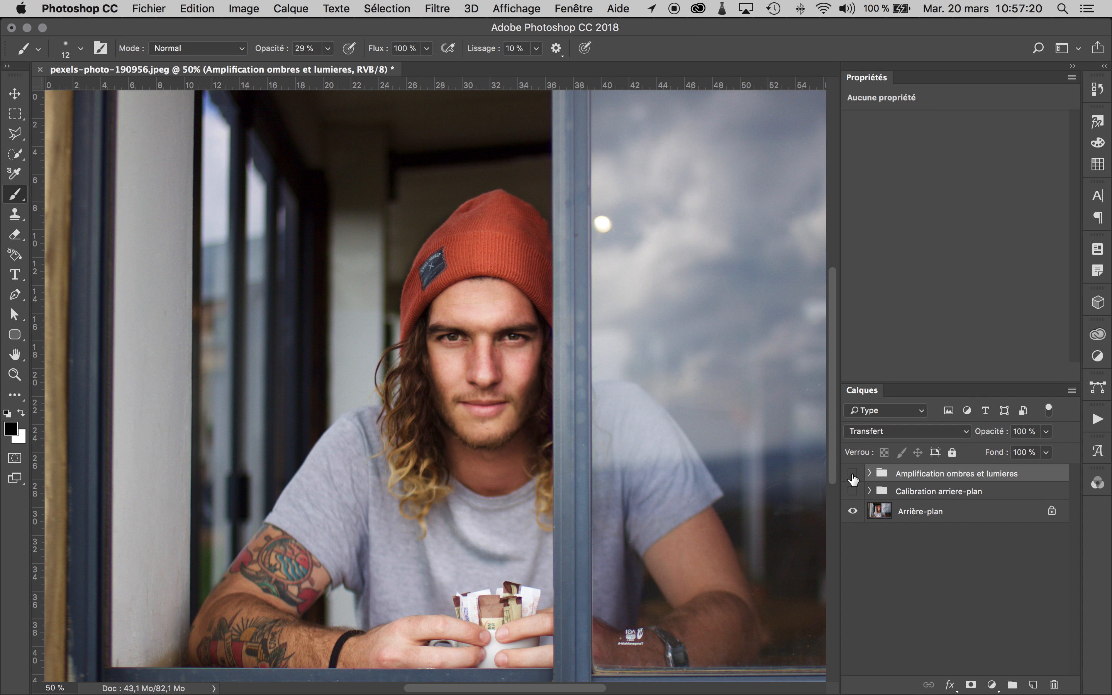
{"action": "left_click", "coordinate": [852, 475]}
{"action": "left_click", "coordinate": [852, 492]}
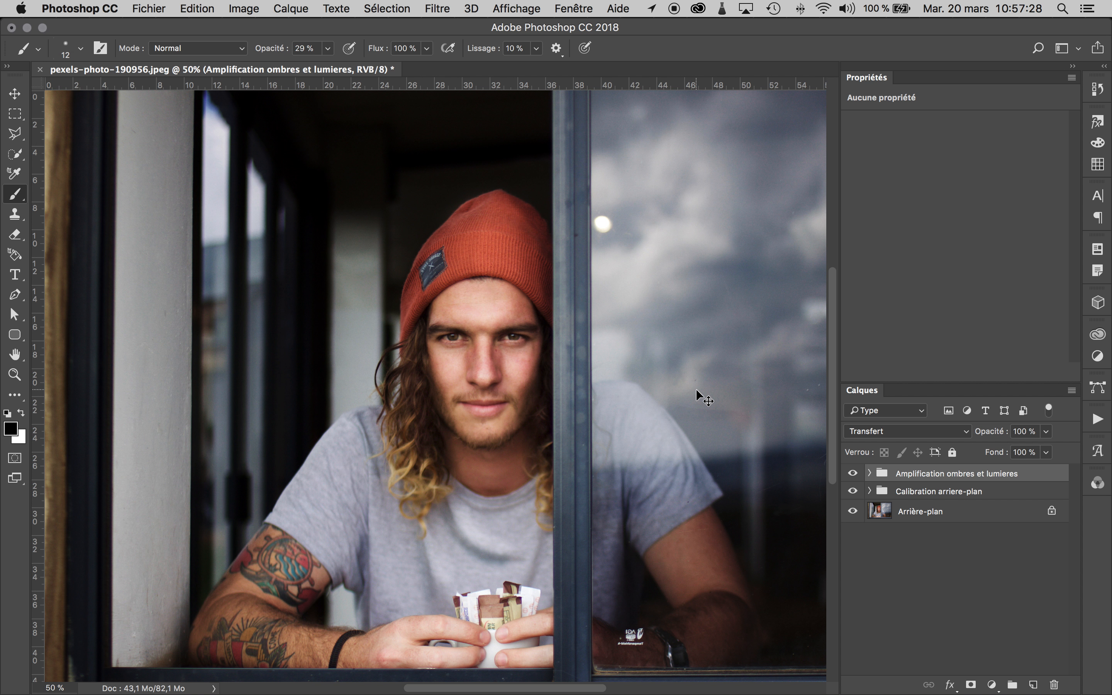
- Add a Curves adjustment layer above the groups and bend its RGB curve at input 48, output 41
{"action": "scroll", "coordinate": [699, 392], "scroll_direction": "down", "scroll_amount": 2}
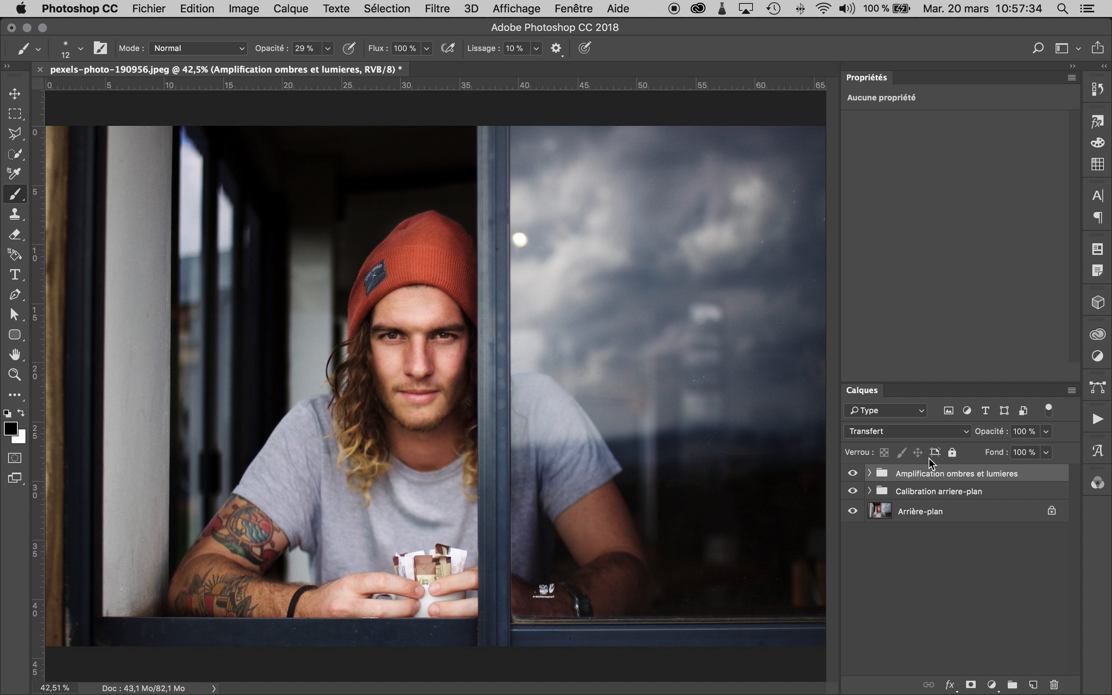
{"action": "left_click", "coordinate": [991, 686]}
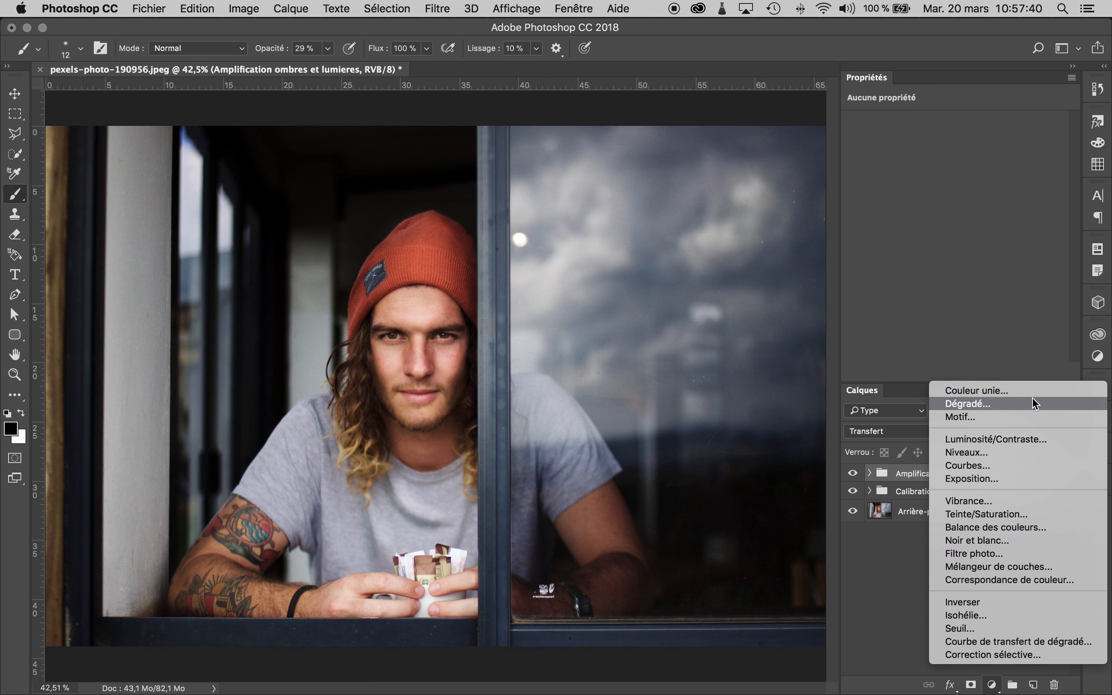
{"action": "left_click", "coordinate": [1012, 469]}
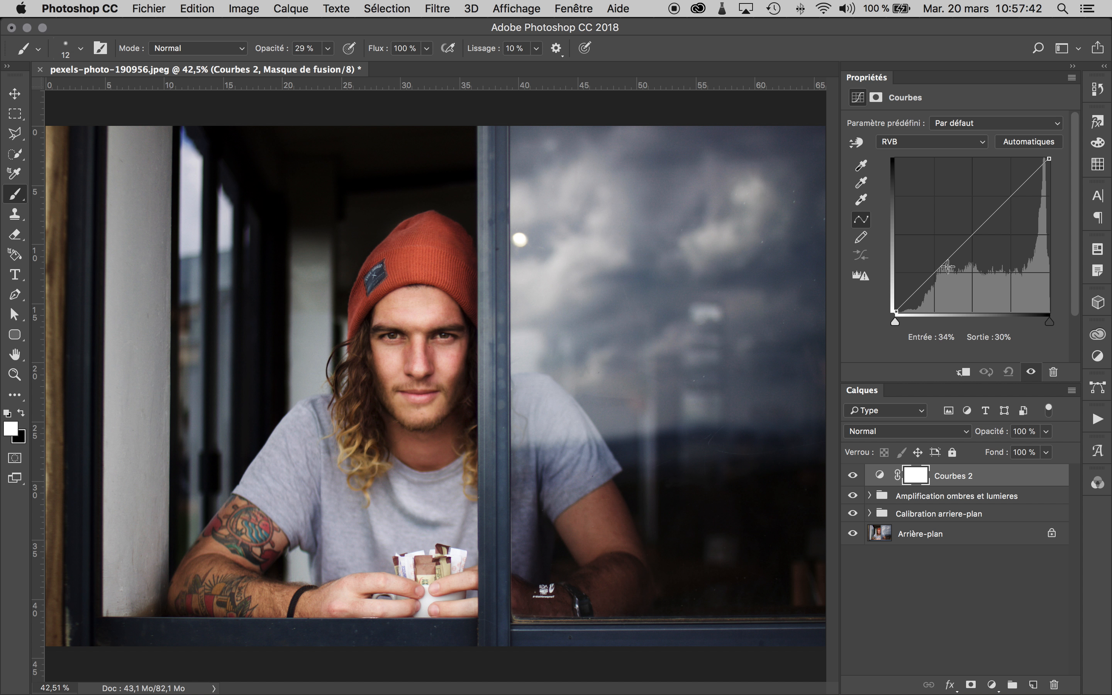
{"action": "mouse_move", "coordinate": [955, 250]}
{"action": "left_mouse_down"}
{"action": "mouse_move", "coordinate": [964, 267]}
{"action": "mouse_move", "coordinate": [969, 248]}
{"action": "left_mouse_up"}
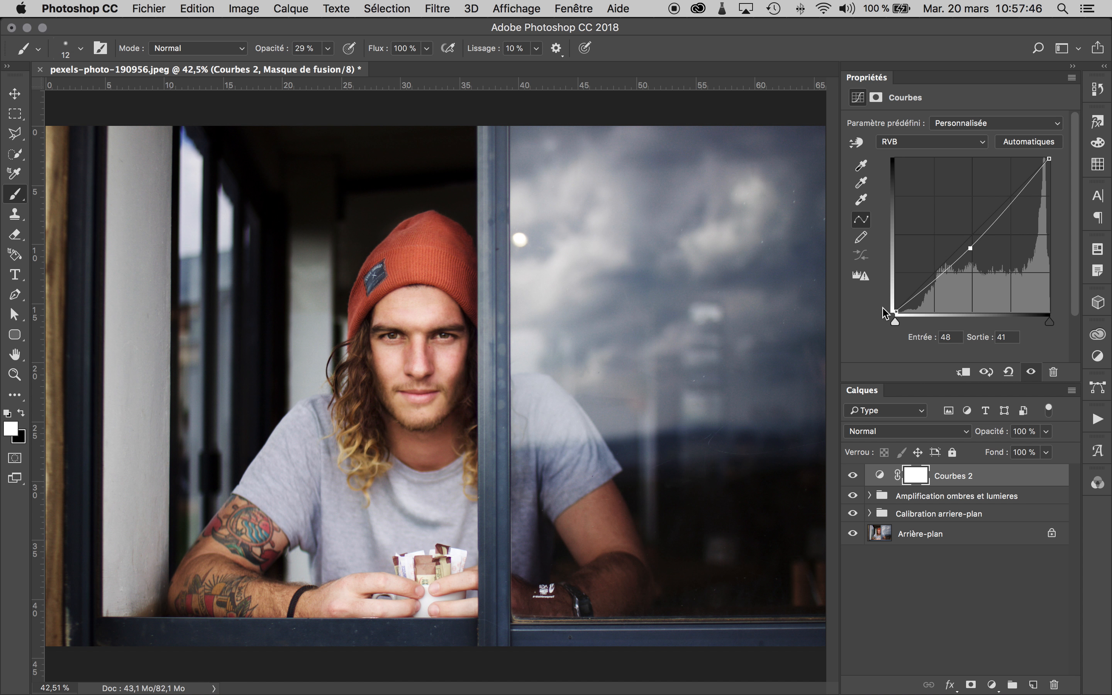
- Brighten the photo further by moving the curve's white point inward and setting its middle point to input 51, output 35
{"action": "left_click_drag", "start_coordinate": [897, 325], "coordinate": [906, 325]}
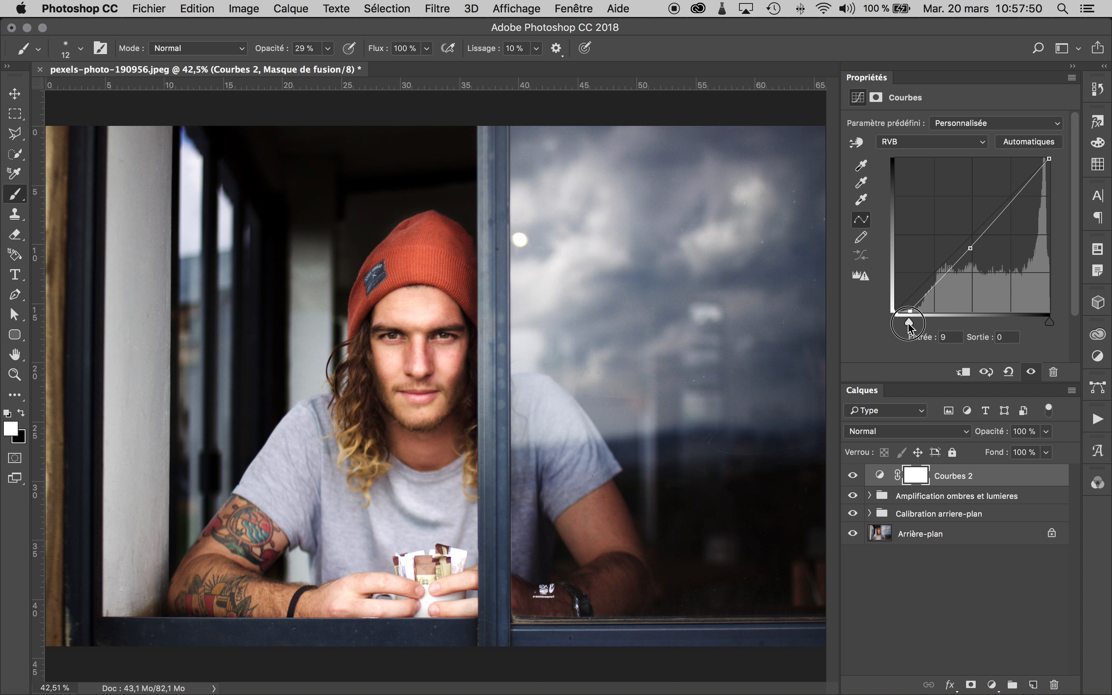
{"action": "left_click", "coordinate": [970, 249]}
{"action": "left_click_drag", "start_coordinate": [969, 251], "coordinate": [973, 262]}
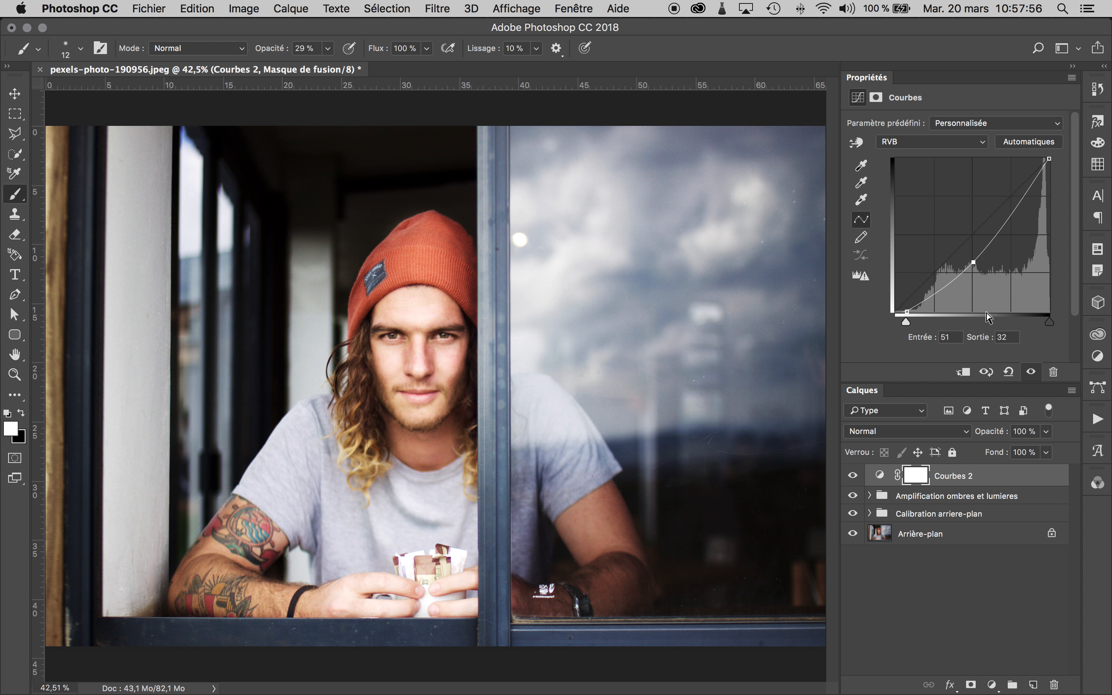
{"action": "left_click", "coordinate": [852, 476]}
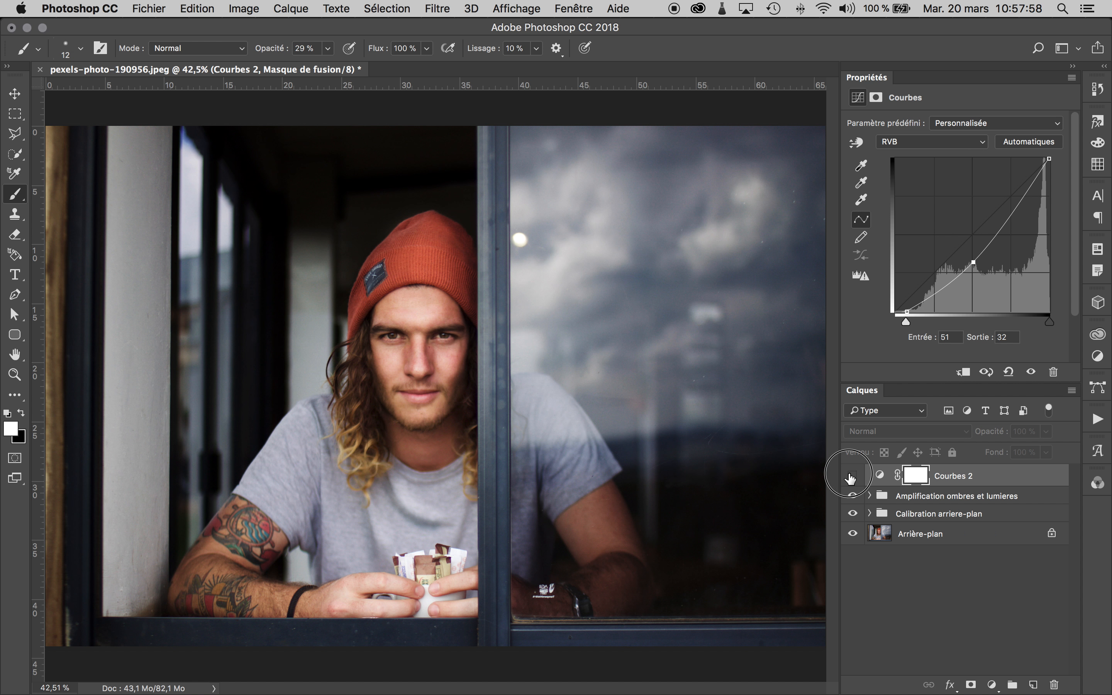
{"action": "left_click", "coordinate": [852, 476]}
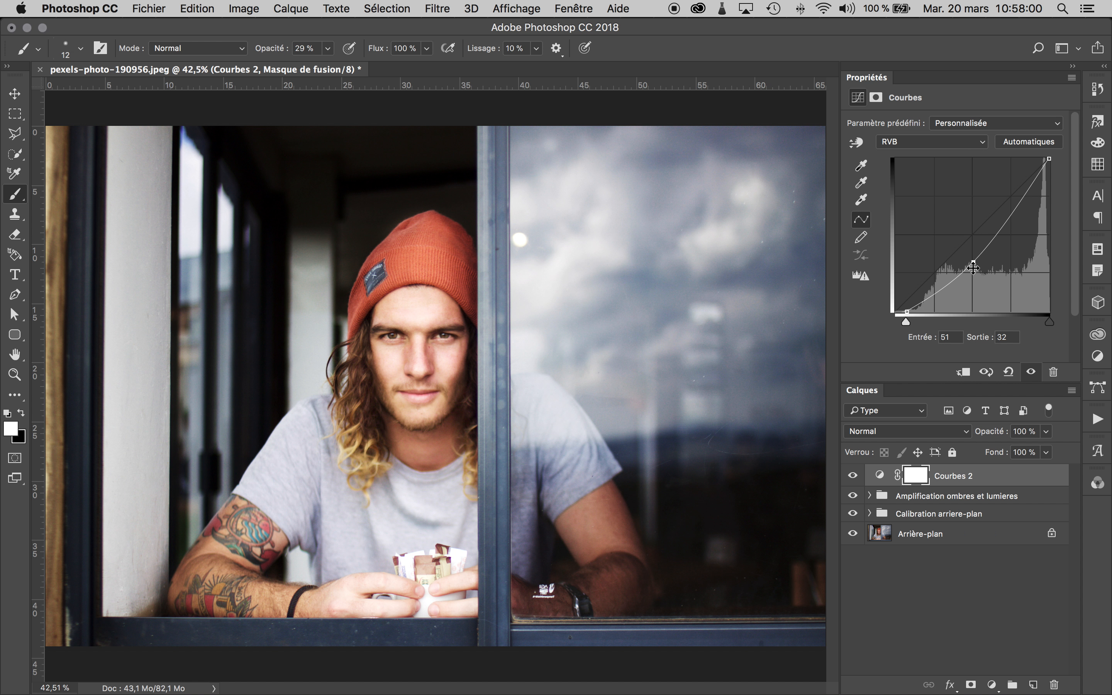
{"action": "left_click_drag", "start_coordinate": [972, 268], "coordinate": [973, 265]}
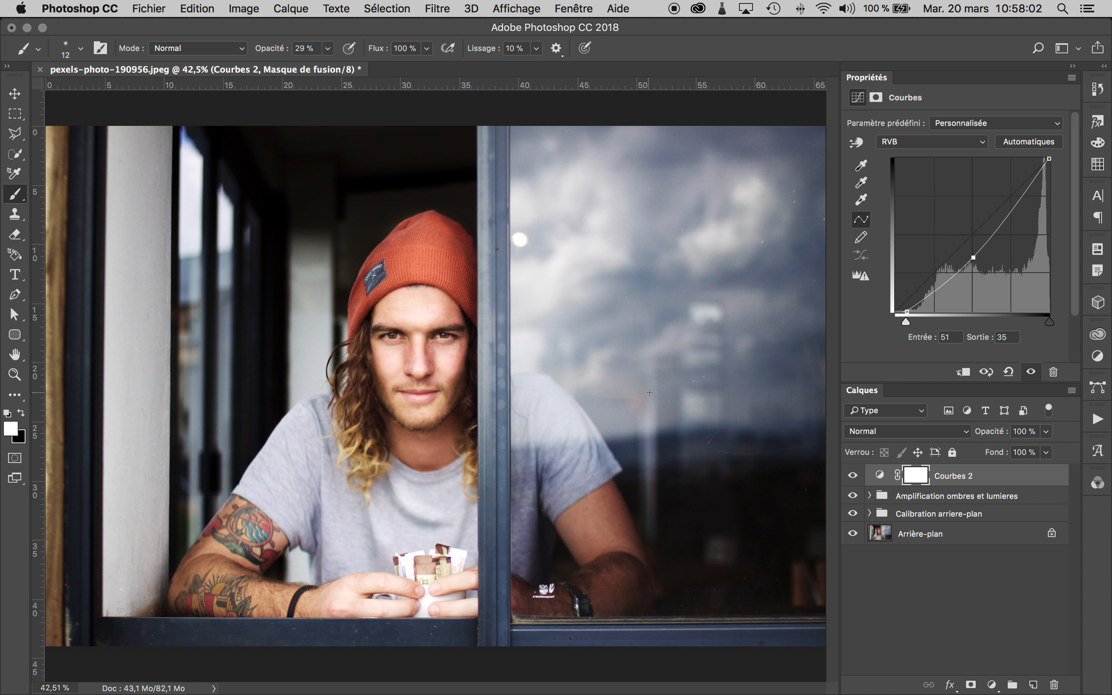
- Rename the new Curves adjustment layer as Rayon
{"action": "left_click", "coordinate": [916, 478]}
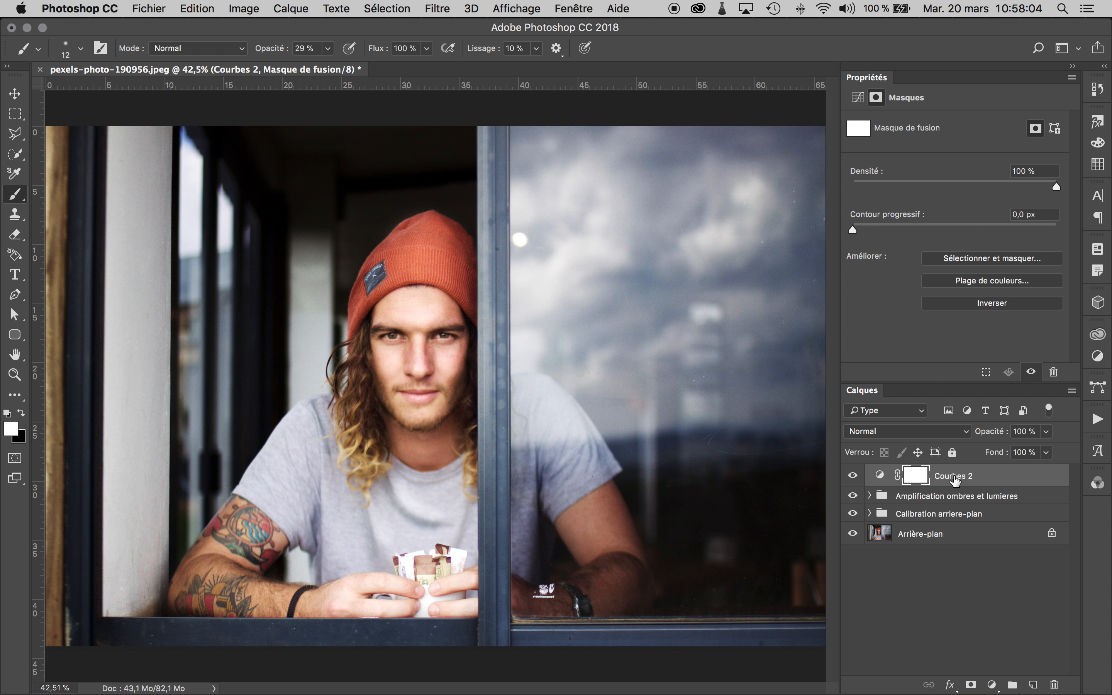
{"action": "double_click", "coordinate": [956, 476]}
{"action": "type", "text": "Rayon"}
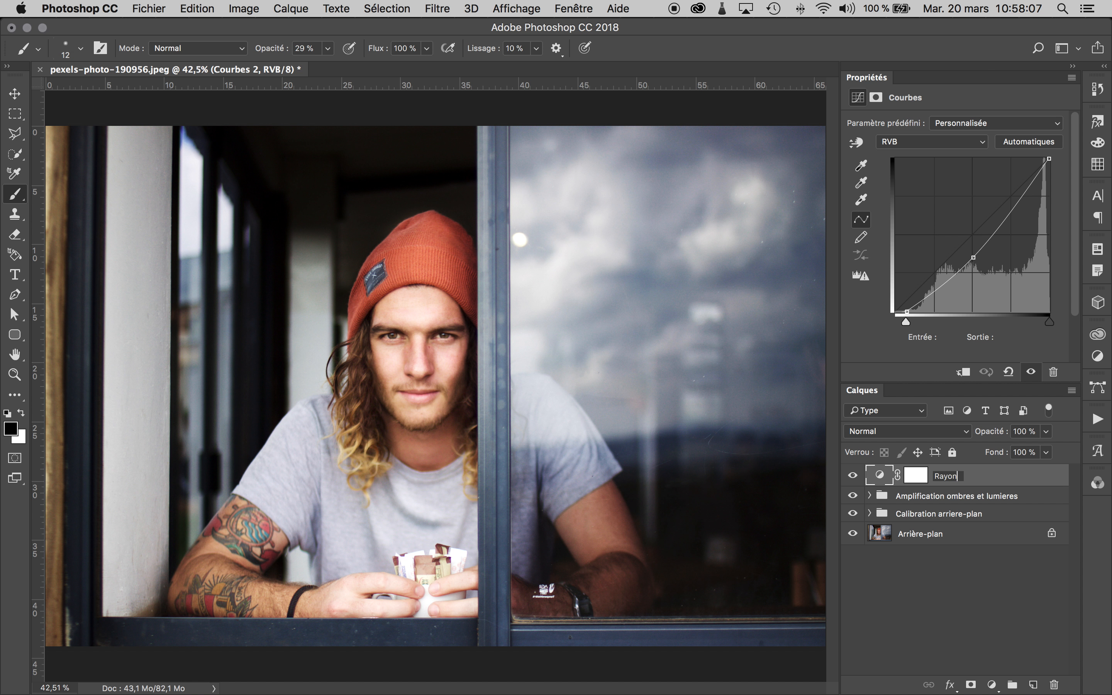
{"action": "key", "text": "Return"}
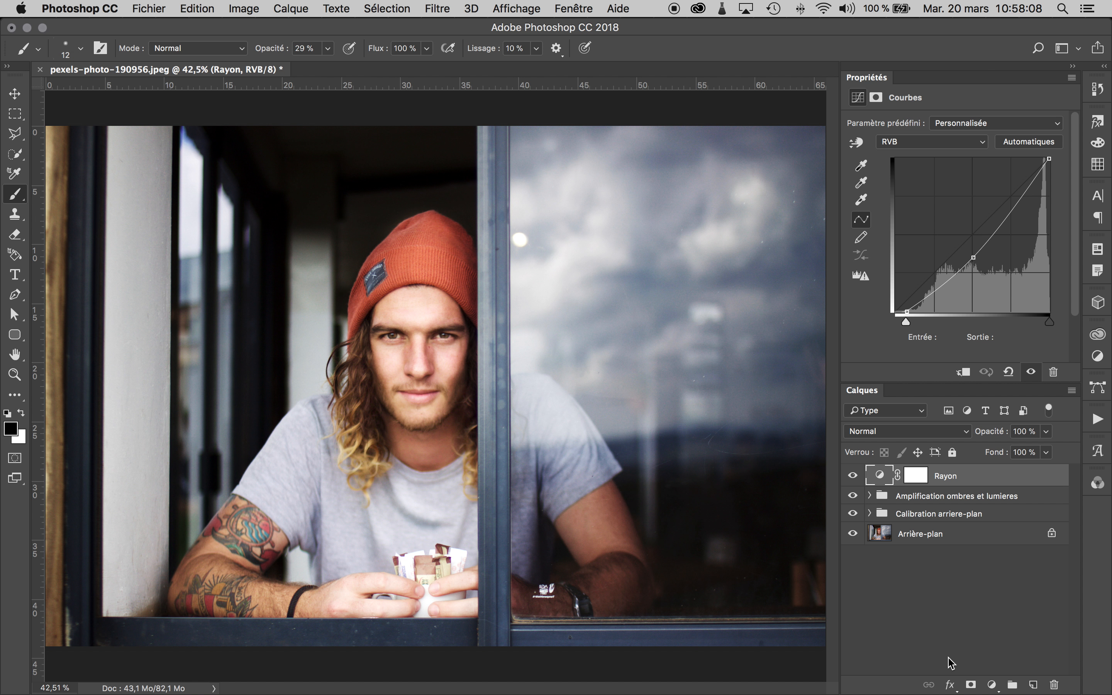
- With the Rayon mask active, outline a beam-shaped Polygonal Lasso selection across the whole photo at face height, narrowing around the man's face
{"action": "left_click", "coordinate": [915, 476]}
{"action": "key", "text": "x"}
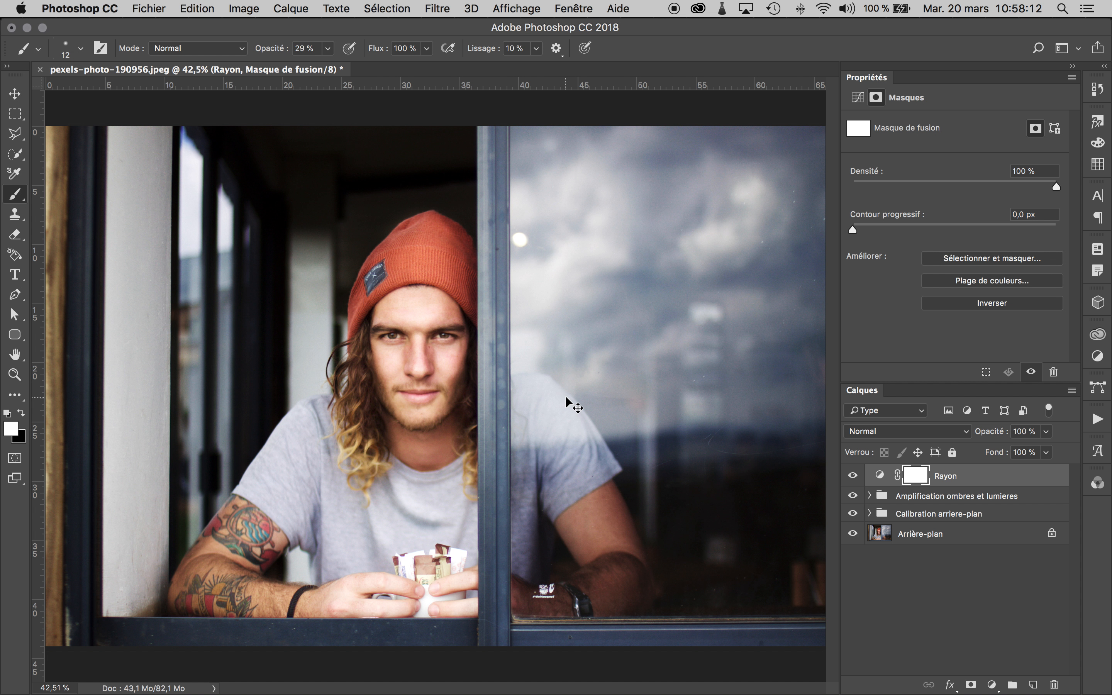
{"action": "key", "text": "super+minus"}
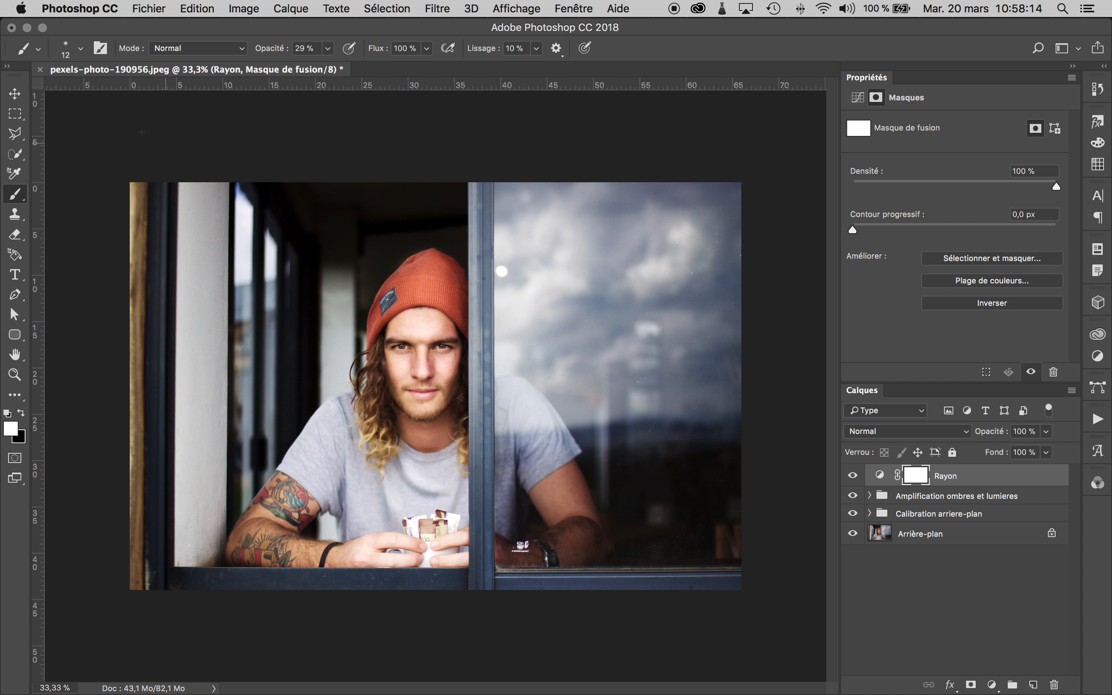
{"action": "left_click", "coordinate": [15, 136]}
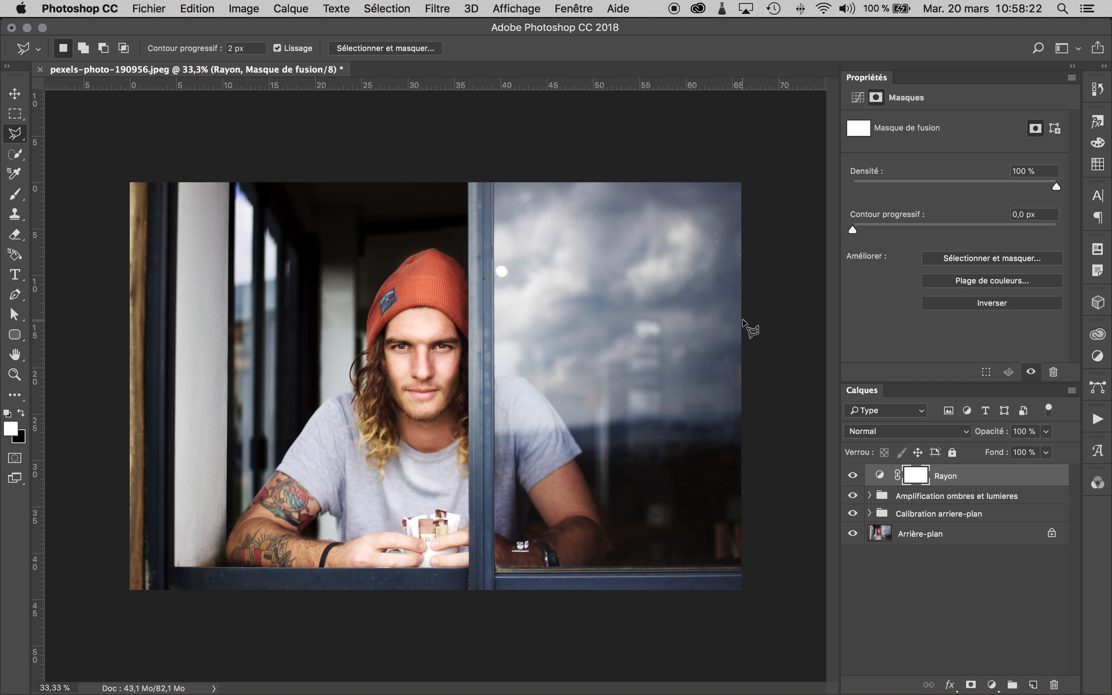
{"action": "left_click", "coordinate": [744, 294]}
{"action": "left_click", "coordinate": [468, 323]}
{"action": "left_click", "coordinate": [302, 342]}
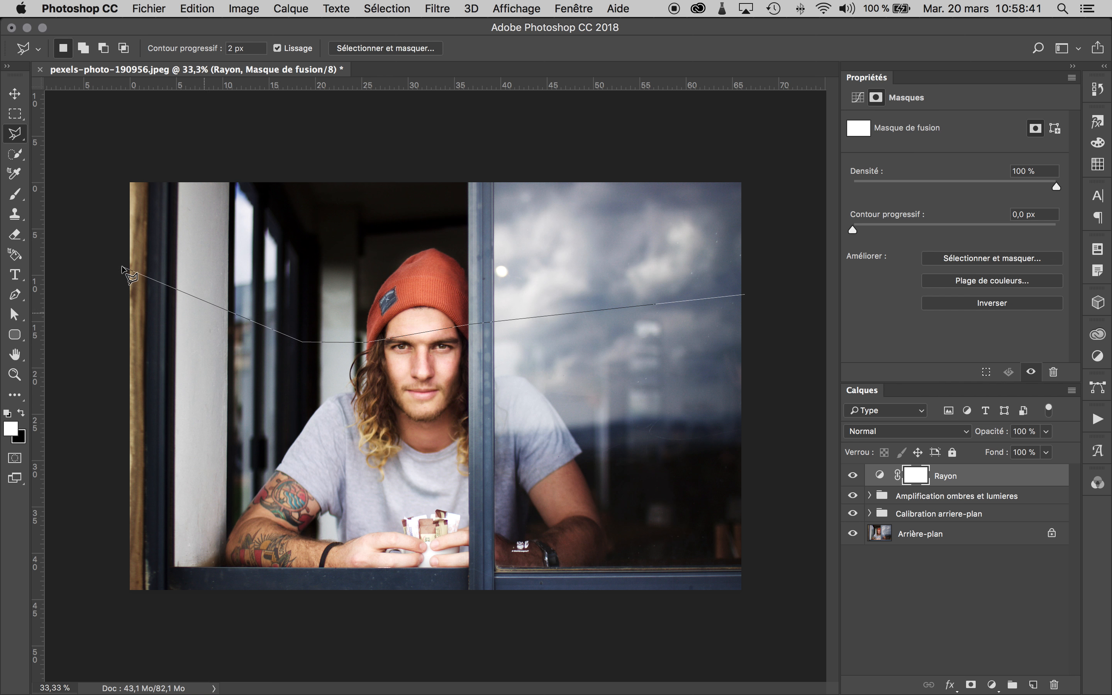
{"action": "left_click", "coordinate": [121, 239]}
{"action": "left_click", "coordinate": [119, 393]}
{"action": "left_click", "coordinate": [363, 371]}
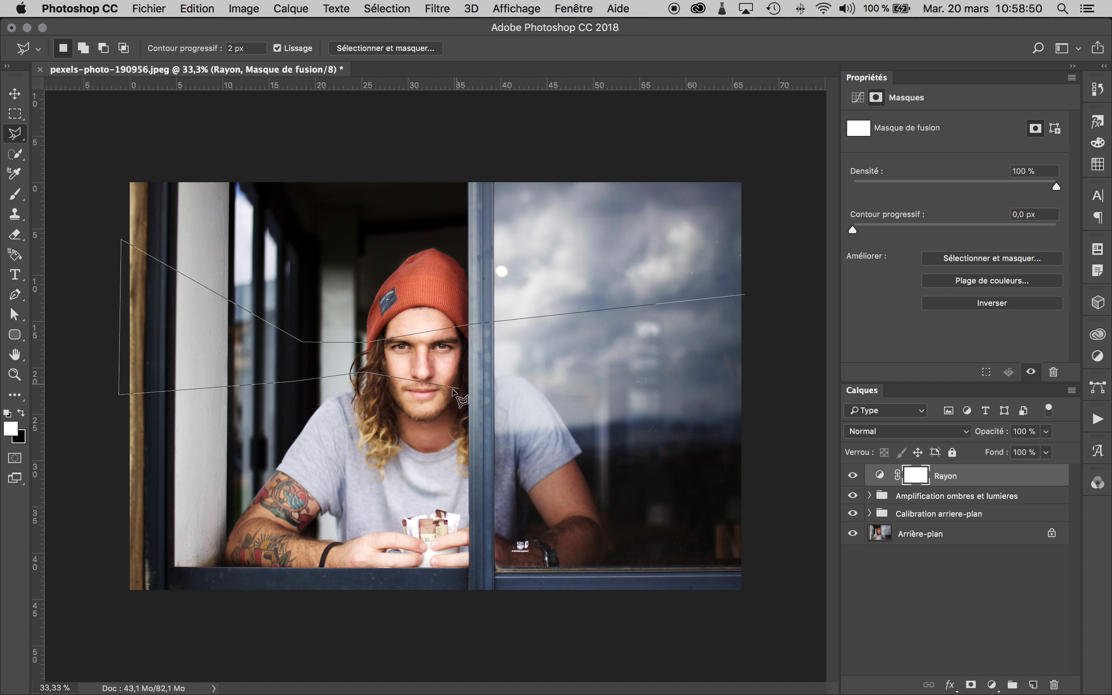
{"action": "left_click", "coordinate": [366, 378]}
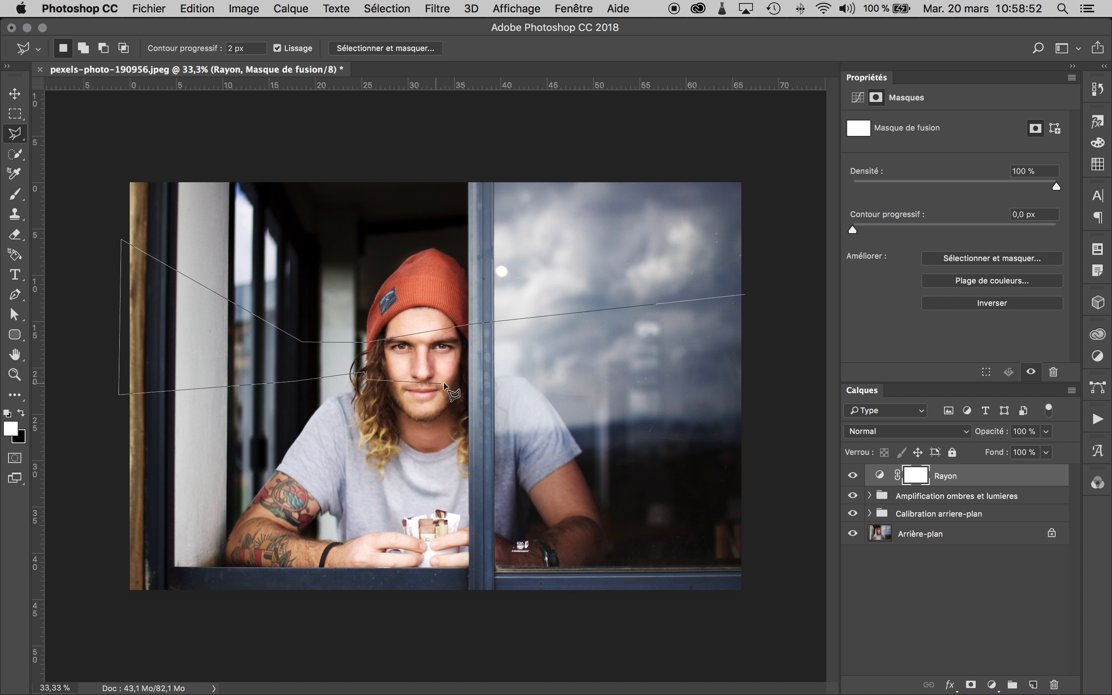
{"action": "left_click", "coordinate": [467, 367]}
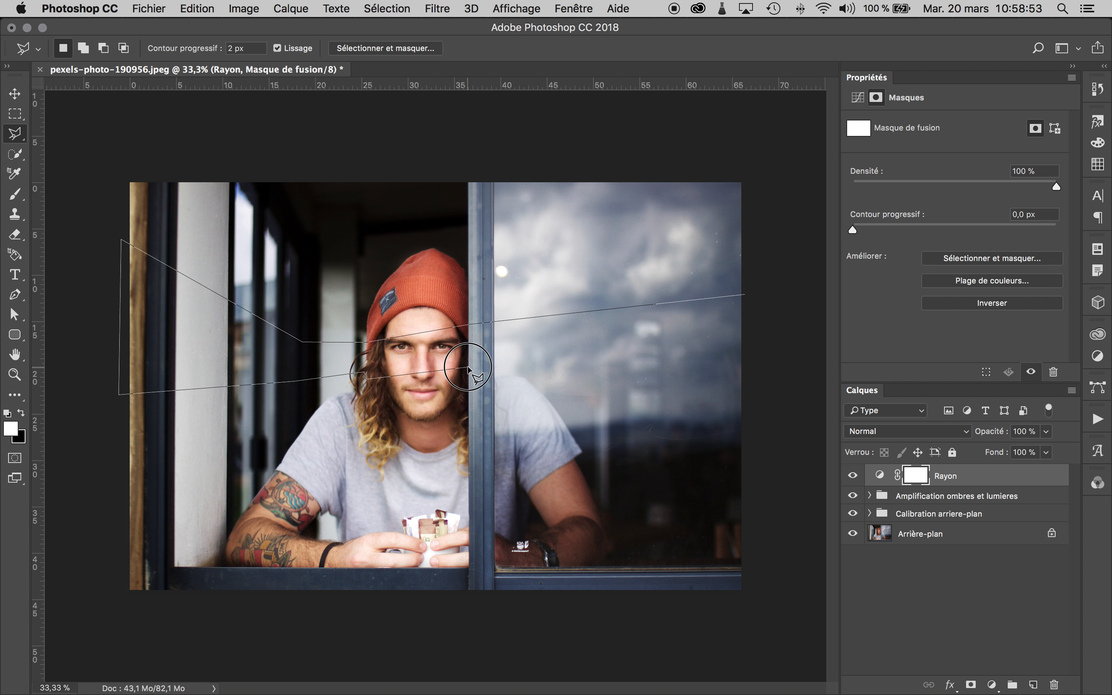
{"action": "left_click", "coordinate": [755, 388]}
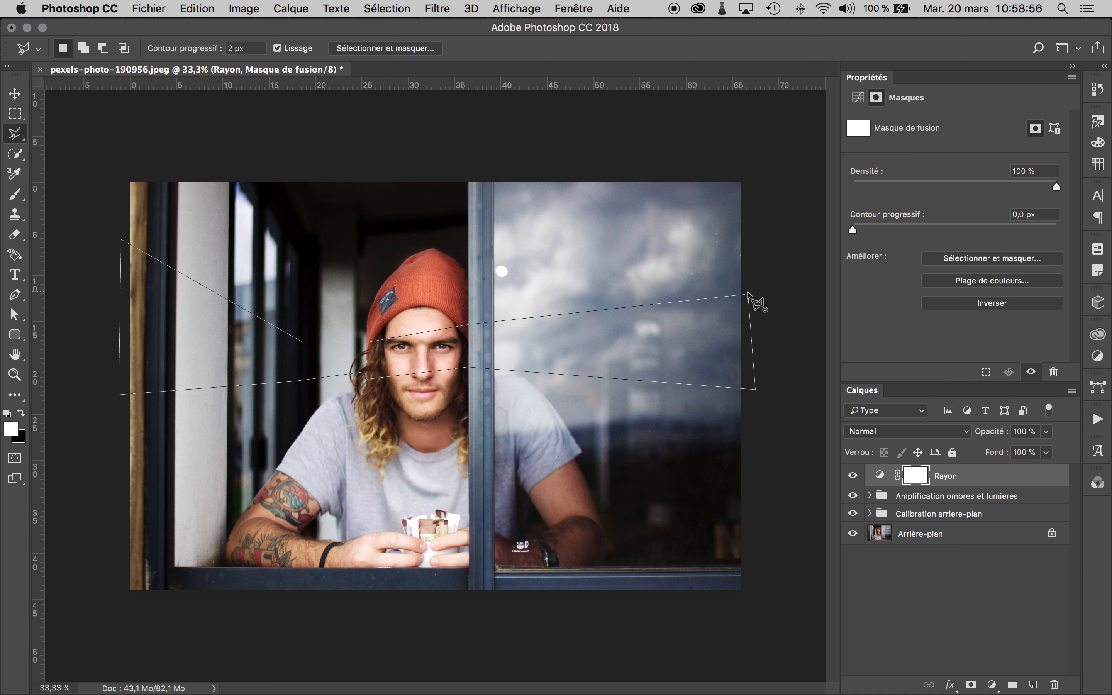
{"action": "double_click", "coordinate": [747, 294]}
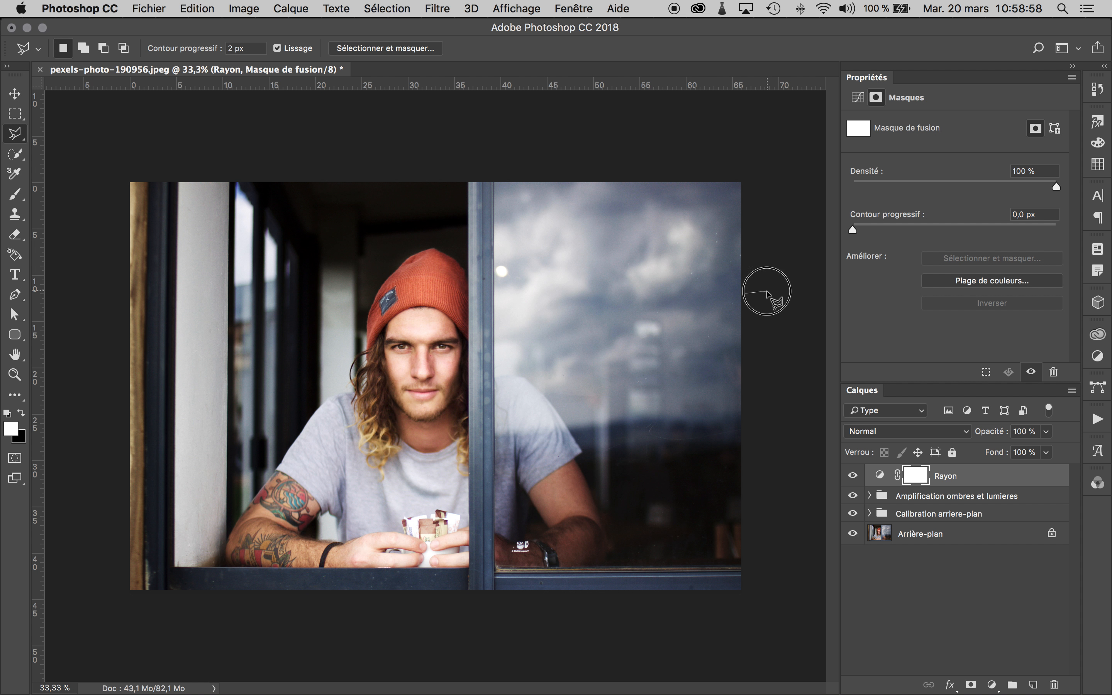
{"action": "key", "text": "Return"}
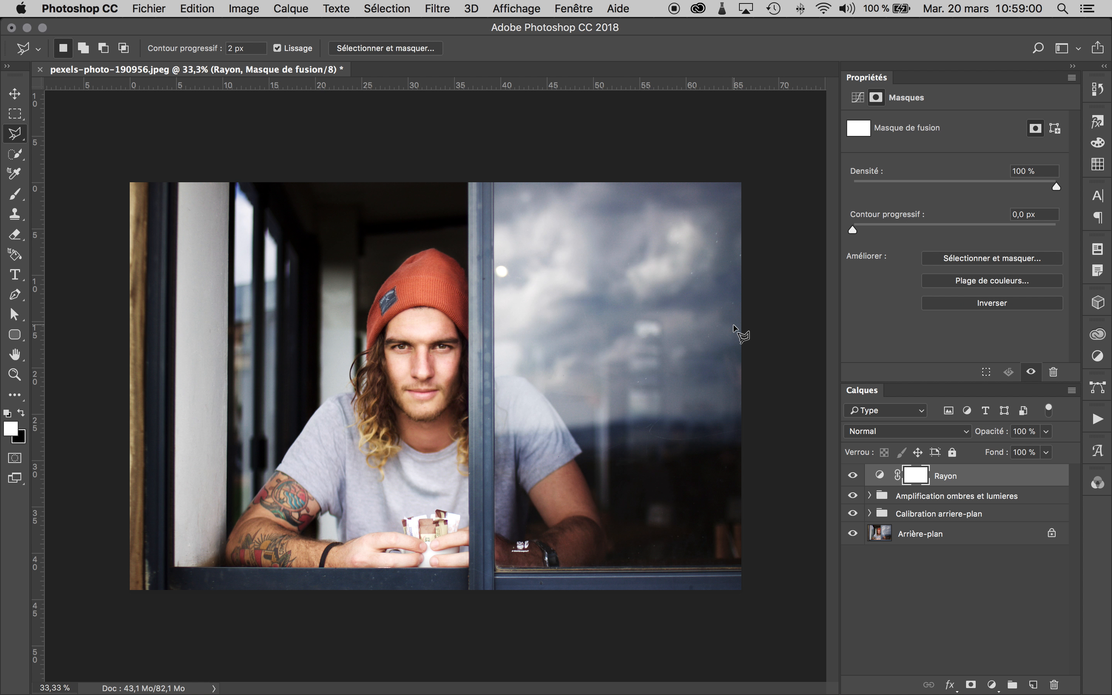
{"action": "key", "text": "super+z"}
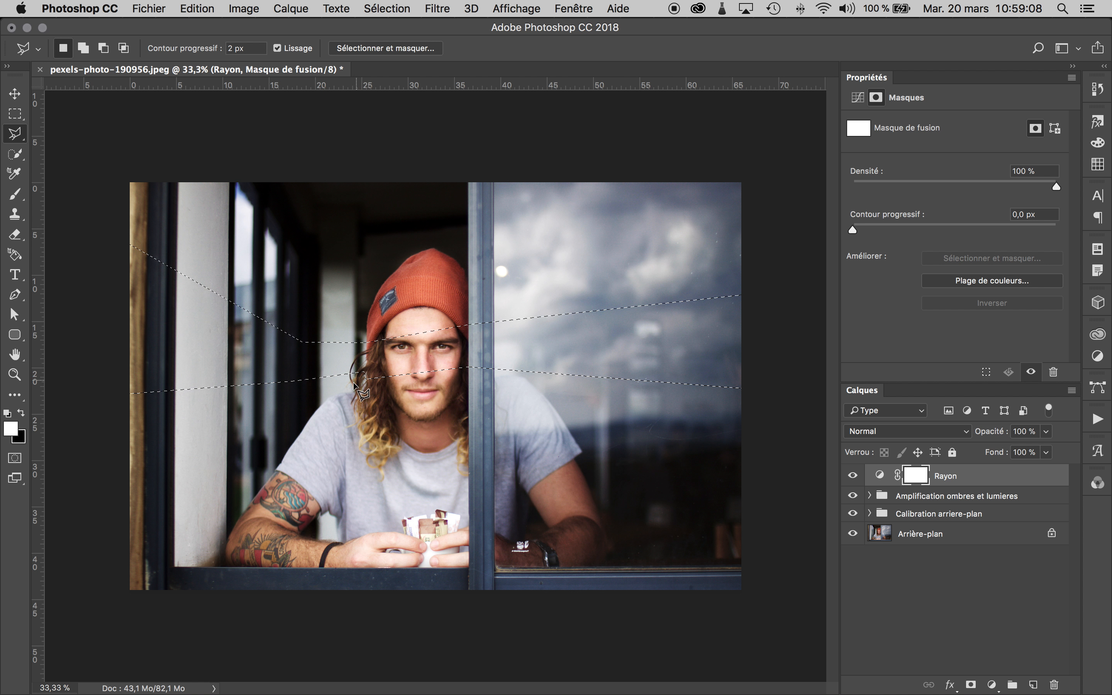
- Subtract a thin strip from the selection along the beam's lower edge, between the photo's left border and the man's hair
{"action": "key", "text": "alt"}
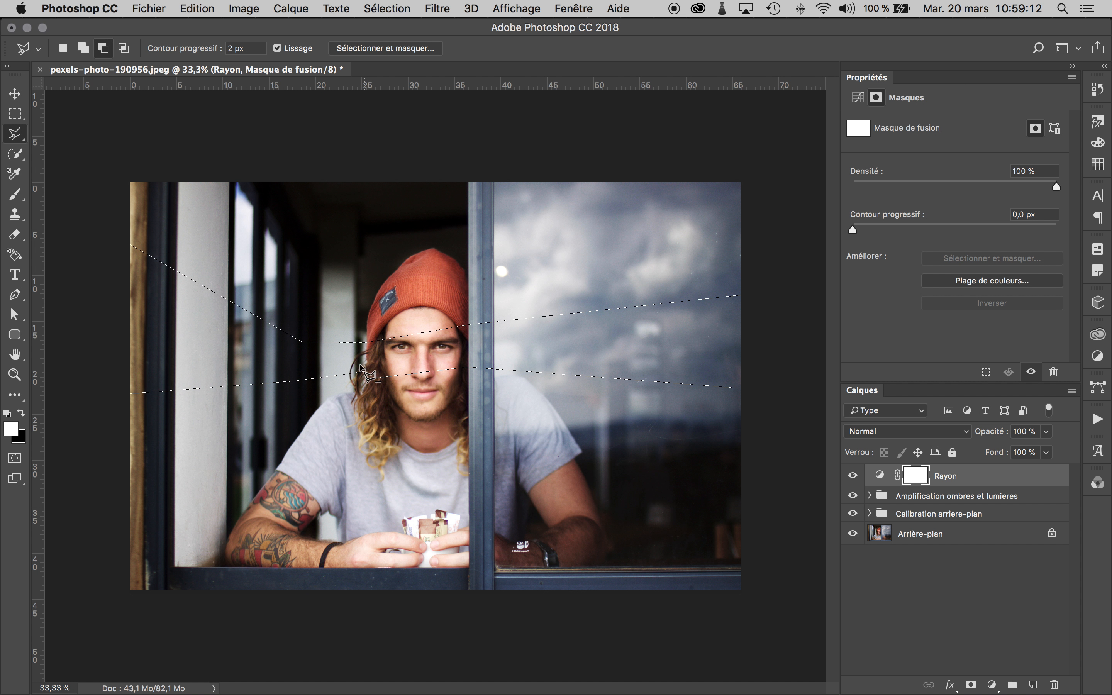
{"action": "left_click", "coordinate": [365, 366]}
{"action": "left_click", "coordinate": [130, 393]}
{"action": "left_click", "coordinate": [133, 429]}
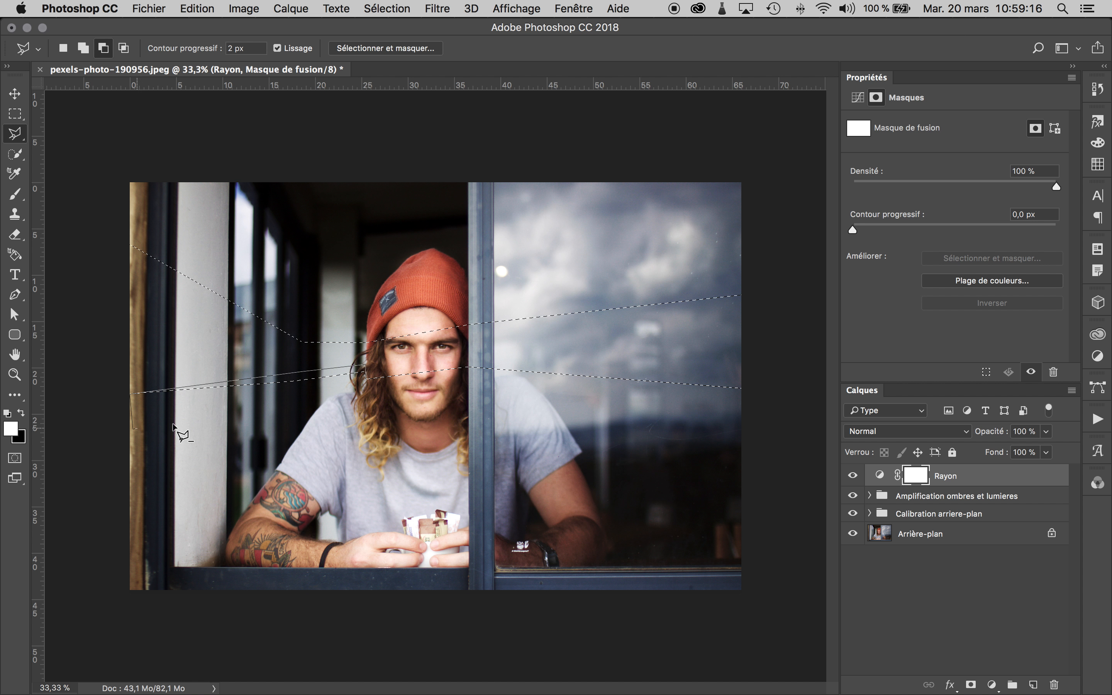
{"action": "left_click", "coordinate": [367, 401], "text": "alt"}
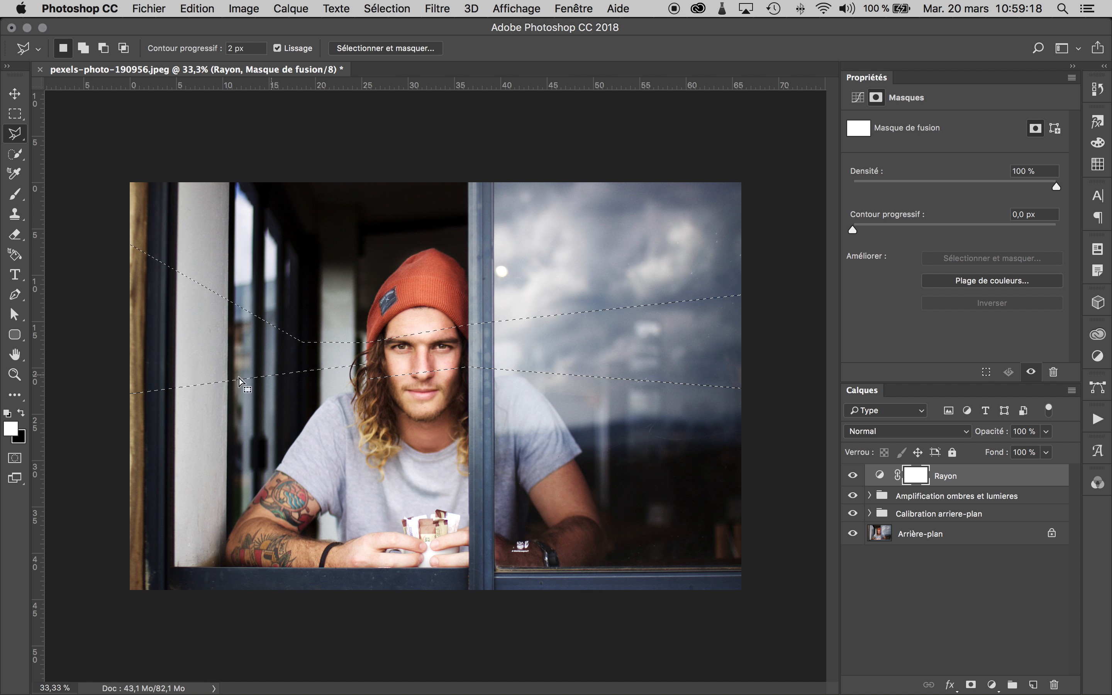
- Subtract the uneven area across the man's face from the selection, straightening the beam's lower edge up to the window frame
{"action": "key", "text": "alt"}
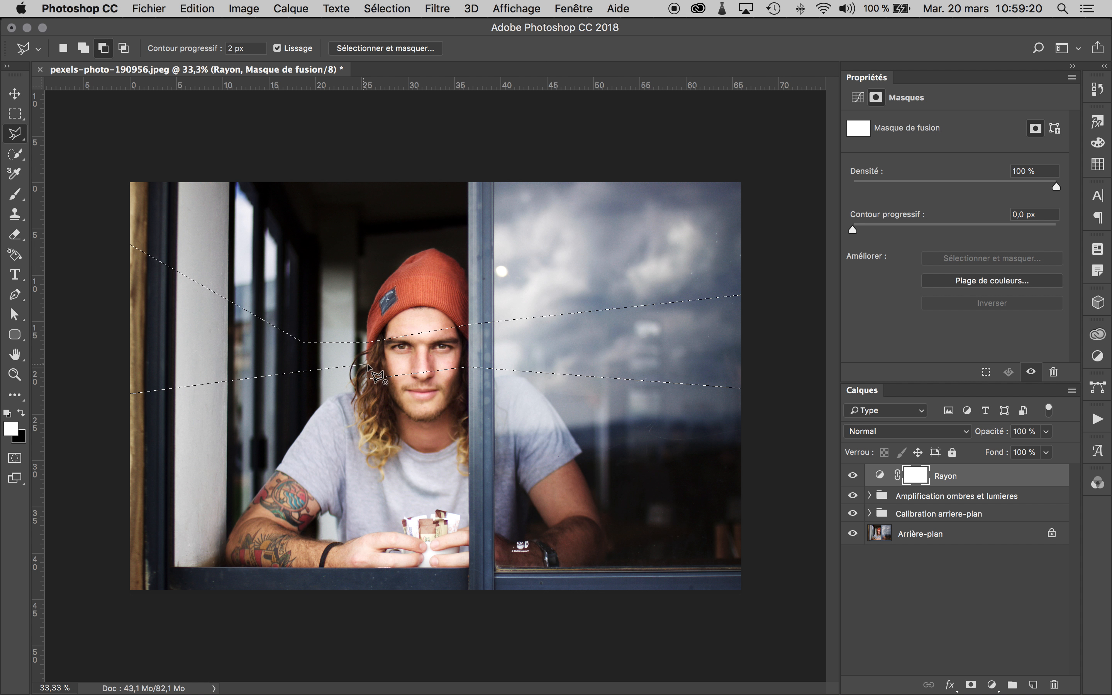
{"action": "left_click", "coordinate": [469, 367]}
{"action": "left_click", "coordinate": [433, 402]}
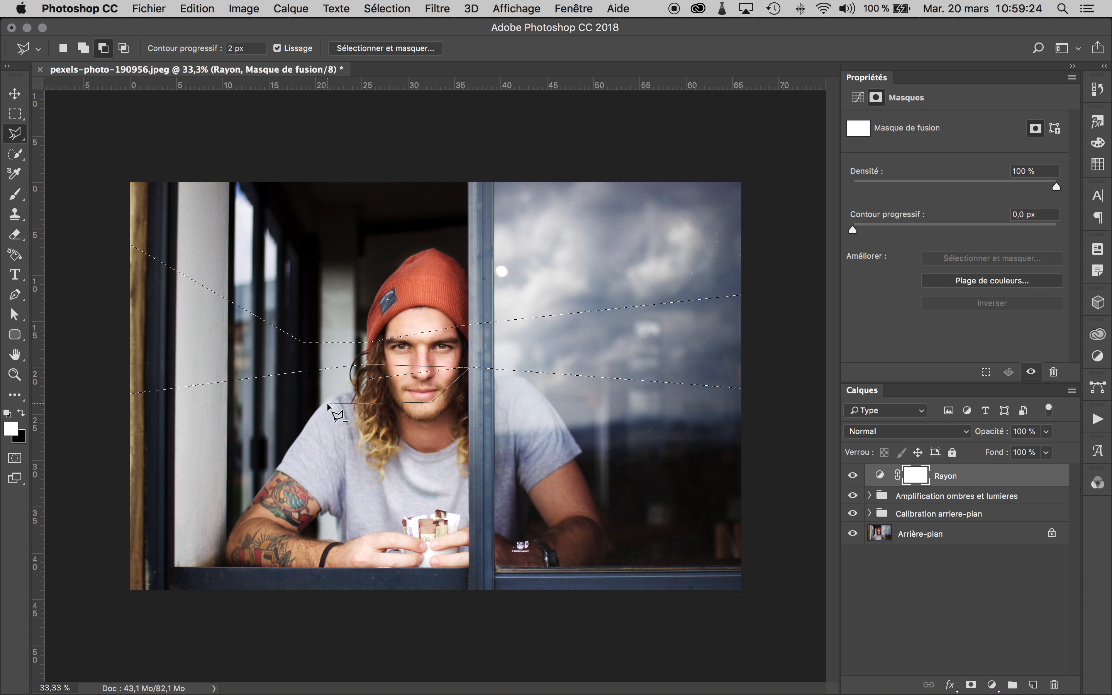
{"action": "double_click", "coordinate": [326, 403]}
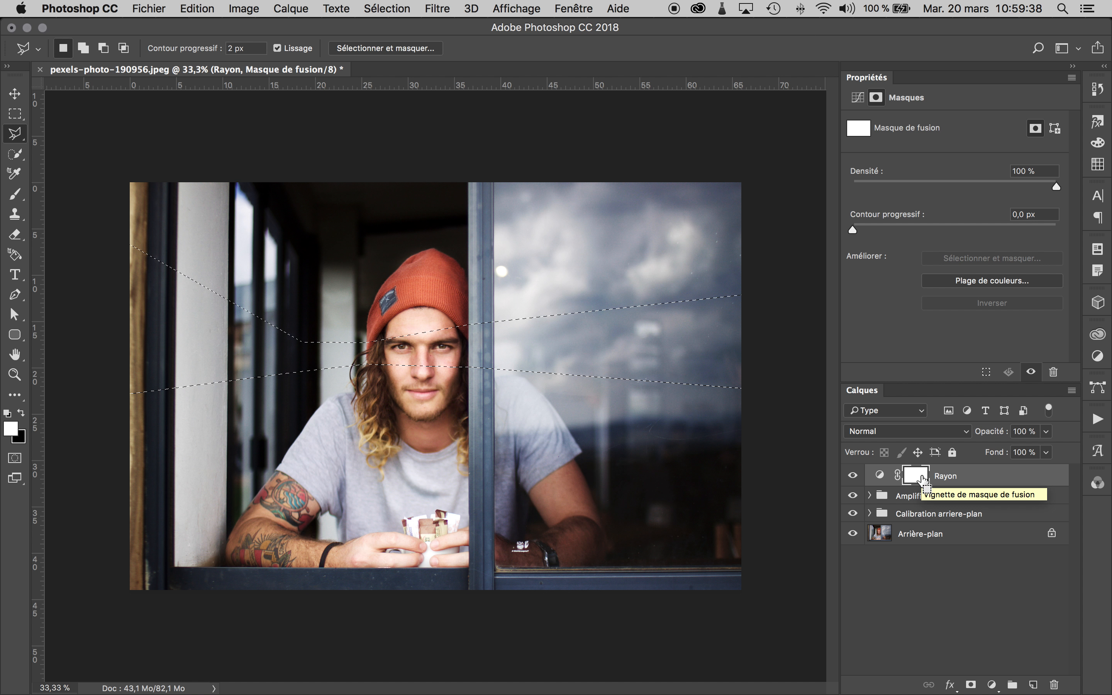
- Fill the selected beam with black on the Rayon mask, deselect, and invert the mask so the brightening affects only the beam
{"action": "left_click_drag", "start_coordinate": [922, 480], "coordinate": [923, 480]}
{"action": "key", "text": "BackSpace"}
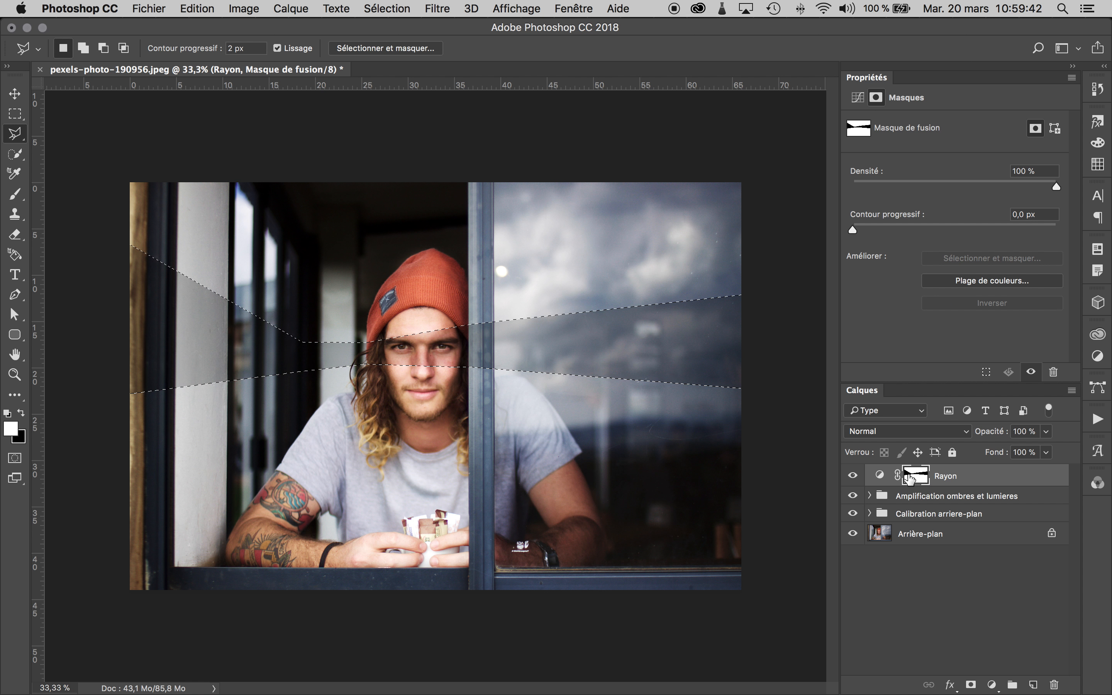
{"action": "key", "text": "super+d"}
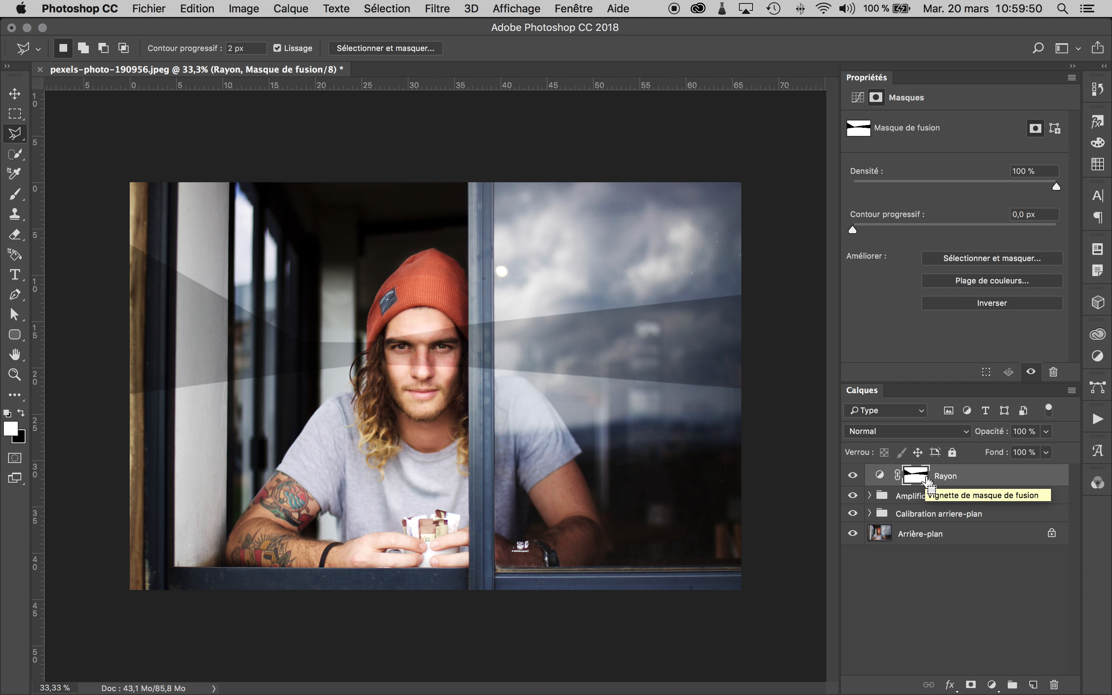
{"action": "key", "text": "super+i"}
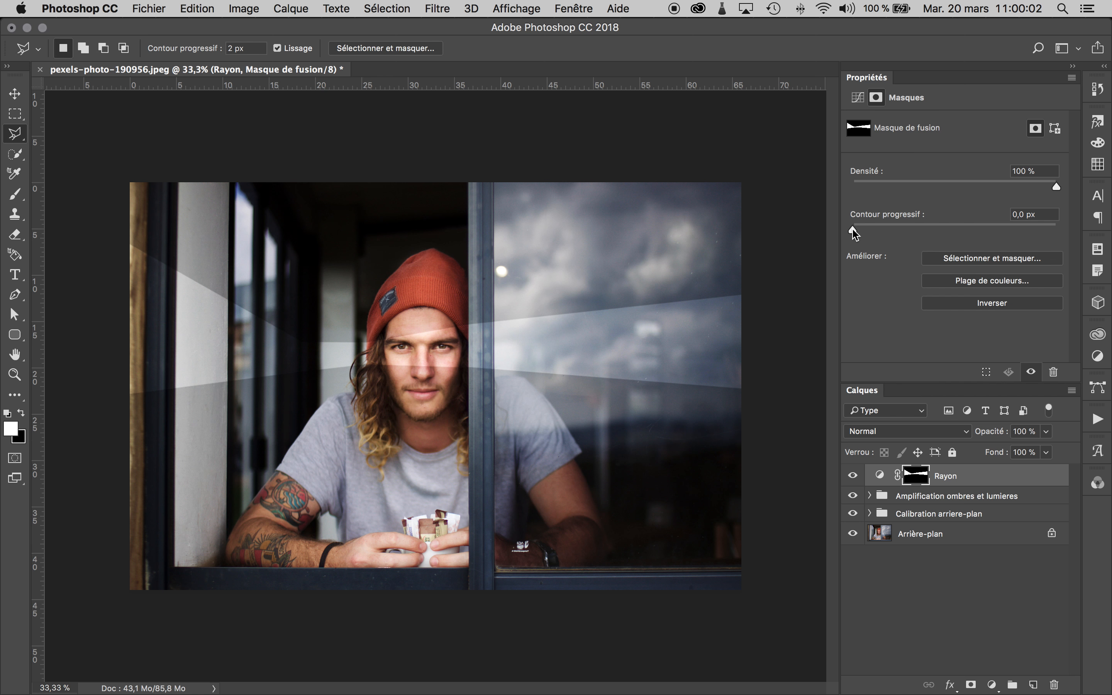
- Feather the Rayon mask by 16.5 px and strengthen the beam's brightening curve, with a highlight point at input 94, output 85
{"action": "left_click_drag", "start_coordinate": [853, 229], "coordinate": [940, 231]}
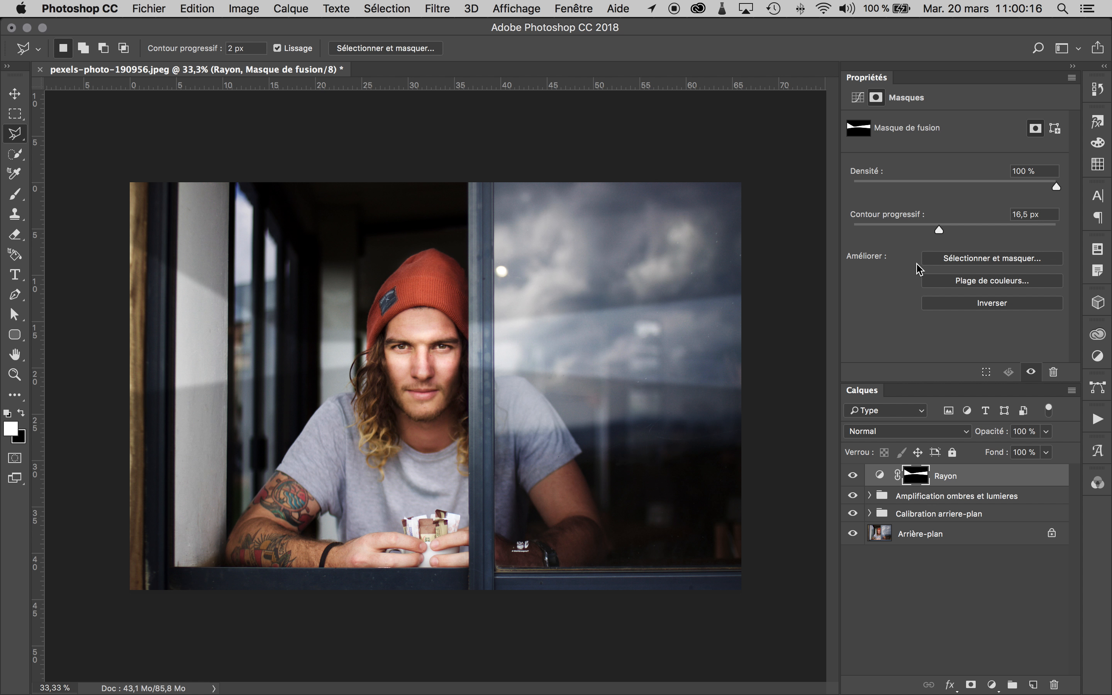
{"action": "left_click", "coordinate": [880, 474]}
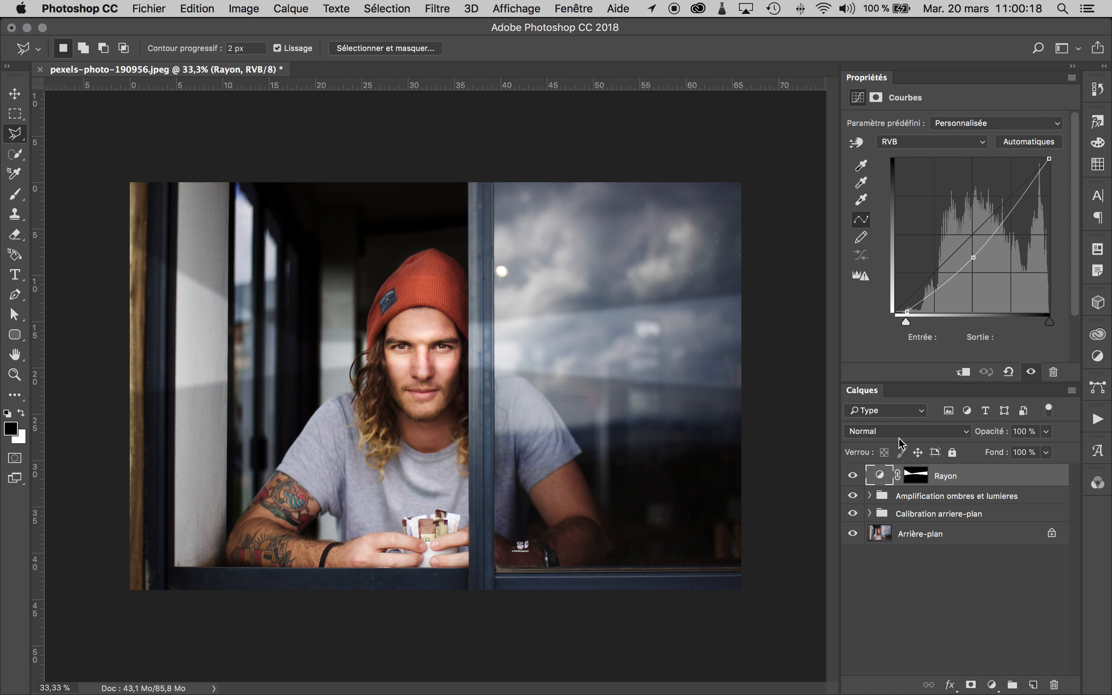
{"action": "mouse_move", "coordinate": [907, 312]}
{"action": "left_mouse_down"}
{"action": "mouse_move", "coordinate": [927, 311]}
{"action": "mouse_move", "coordinate": [914, 311]}
{"action": "left_mouse_up"}
{"action": "left_click_drag", "start_coordinate": [972, 258], "coordinate": [985, 260]}
{"action": "left_click_drag", "start_coordinate": [1042, 167], "coordinate": [1076, 158]}
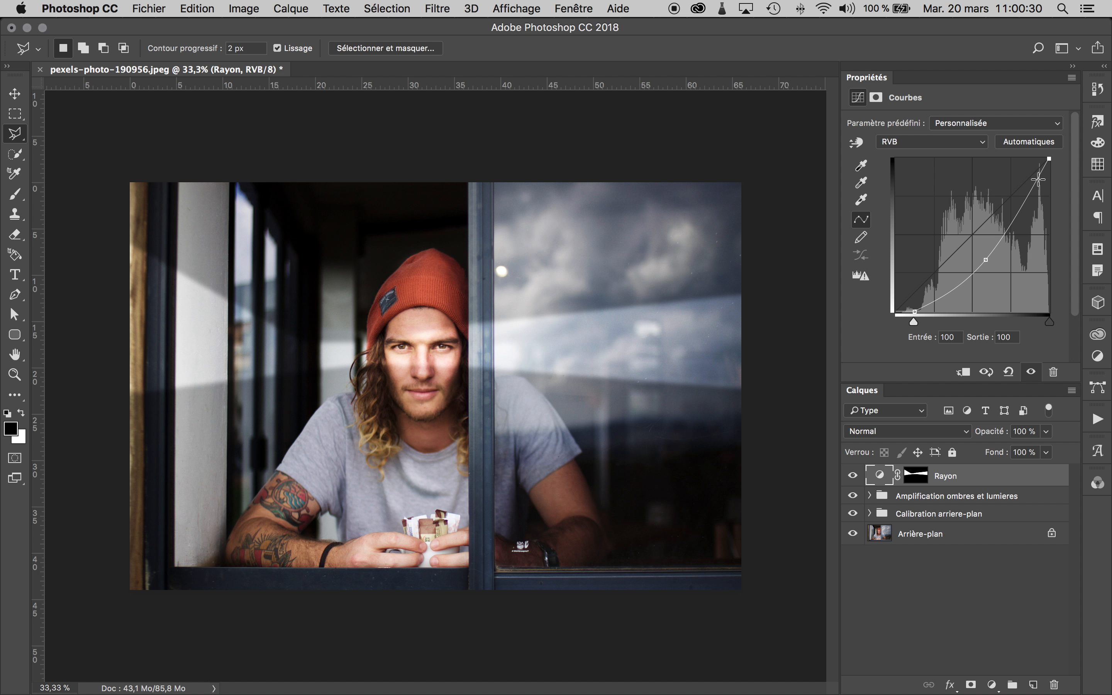
{"action": "left_click_drag", "start_coordinate": [1040, 186], "coordinate": [1040, 182]}
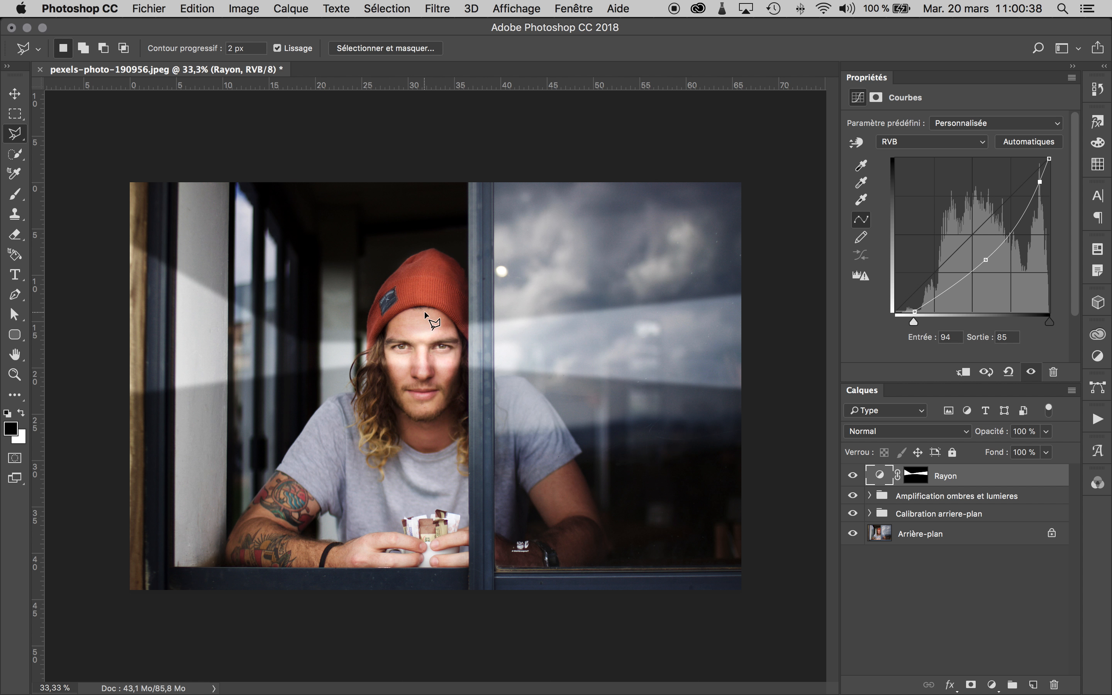
- With the Rayon mask active, outline a Polygonal Lasso selection around the beam portion to the right of the man's face, past the photo's edge
{"action": "left_click", "coordinate": [914, 475]}
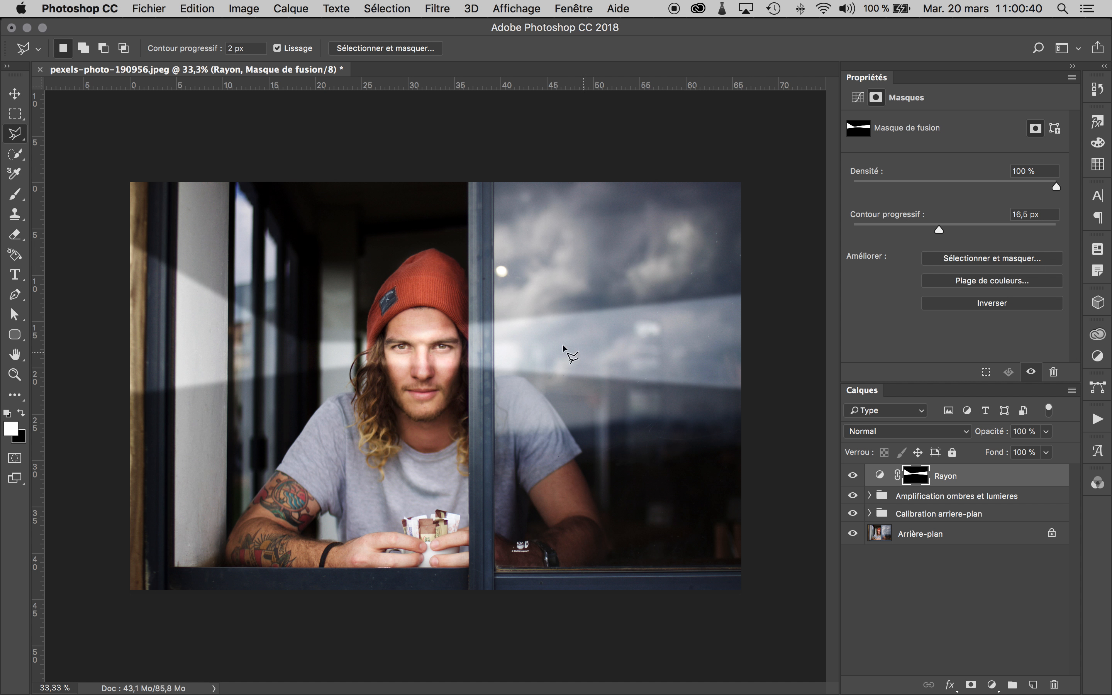
{"action": "left_click", "coordinate": [467, 309]}
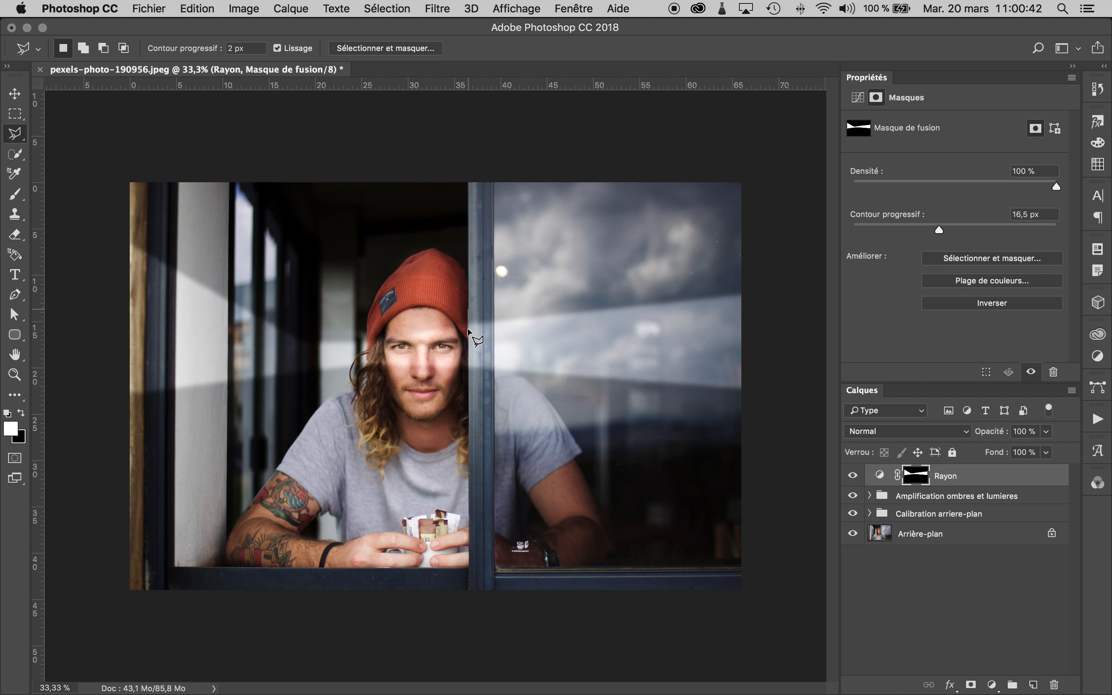
{"action": "left_click", "coordinate": [467, 380]}
{"action": "left_click", "coordinate": [772, 430]}
{"action": "left_click", "coordinate": [773, 251]}
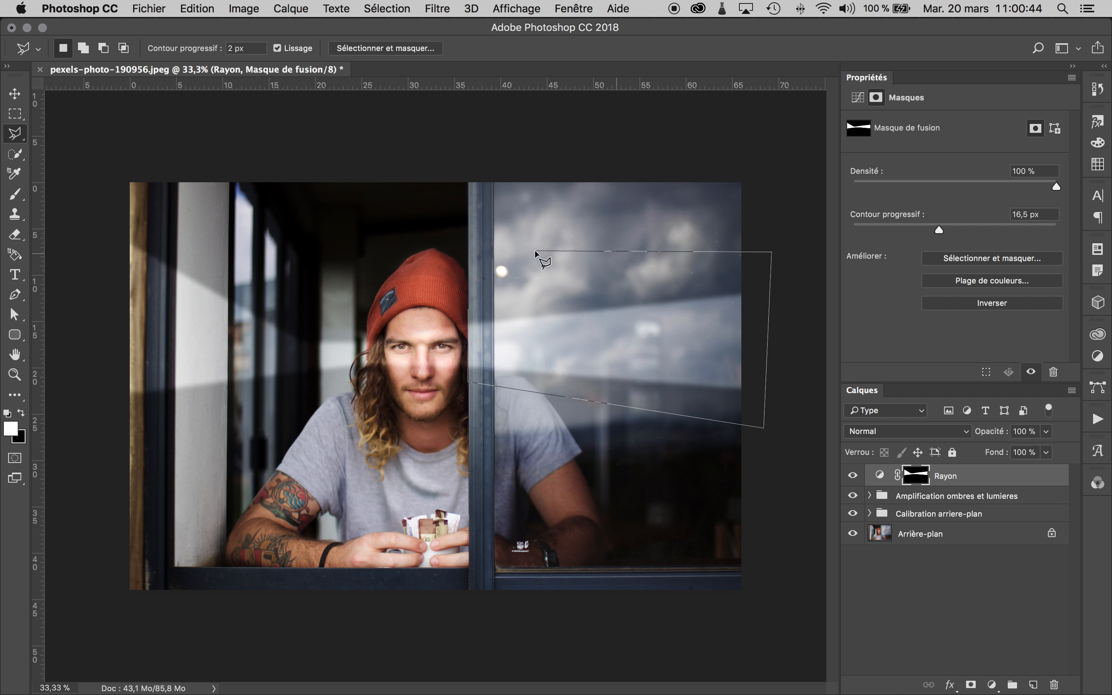
{"action": "double_click", "coordinate": [528, 250]}
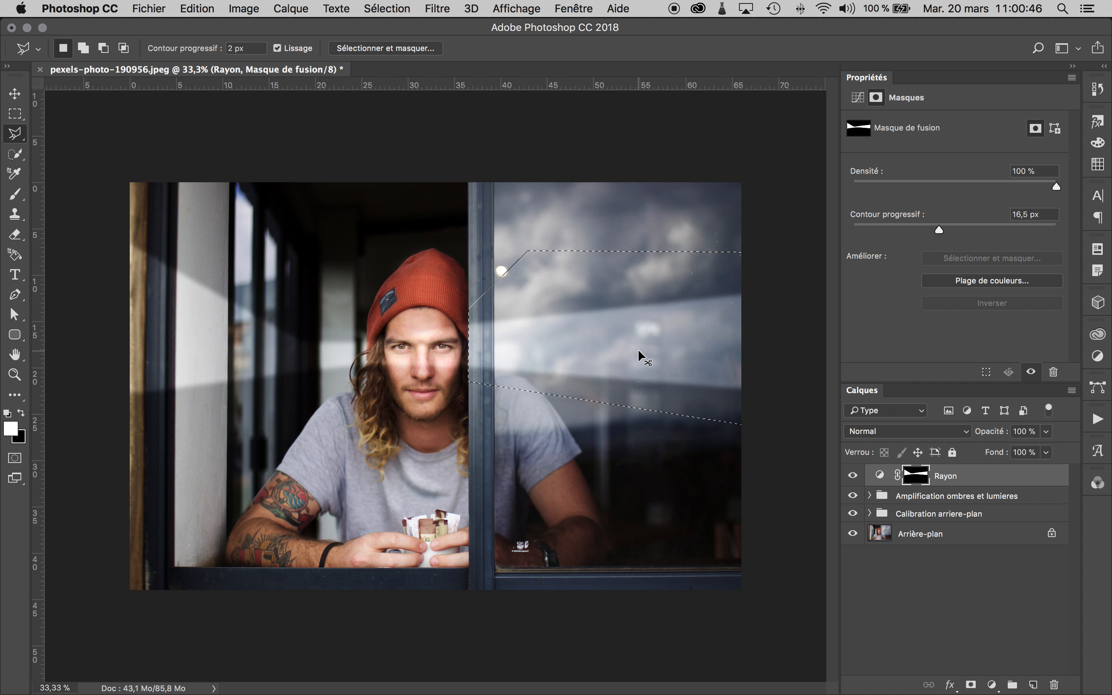
- Distort the selected mask portion so the beam widens upward toward the photo's right edge with its lower edge slightly raised, and deselect
{"action": "key", "text": "super+t"}
{"action": "left_click_drag", "start_coordinate": [772, 249], "coordinate": [804, 132]}
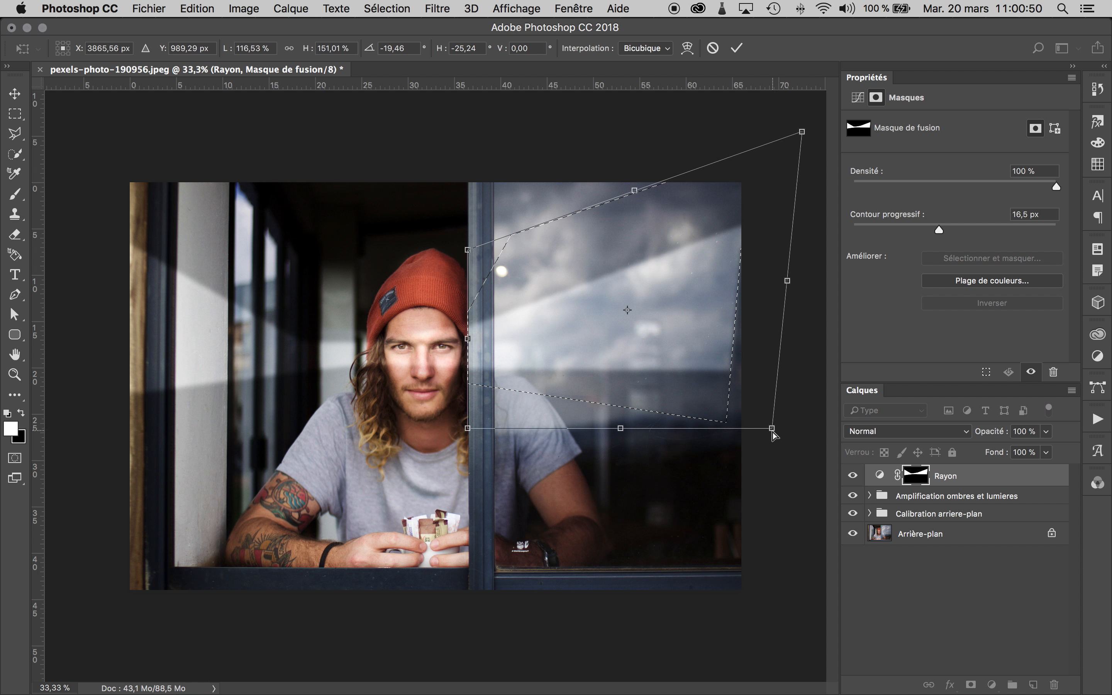
{"action": "left_click_drag", "start_coordinate": [771, 428], "coordinate": [802, 400]}
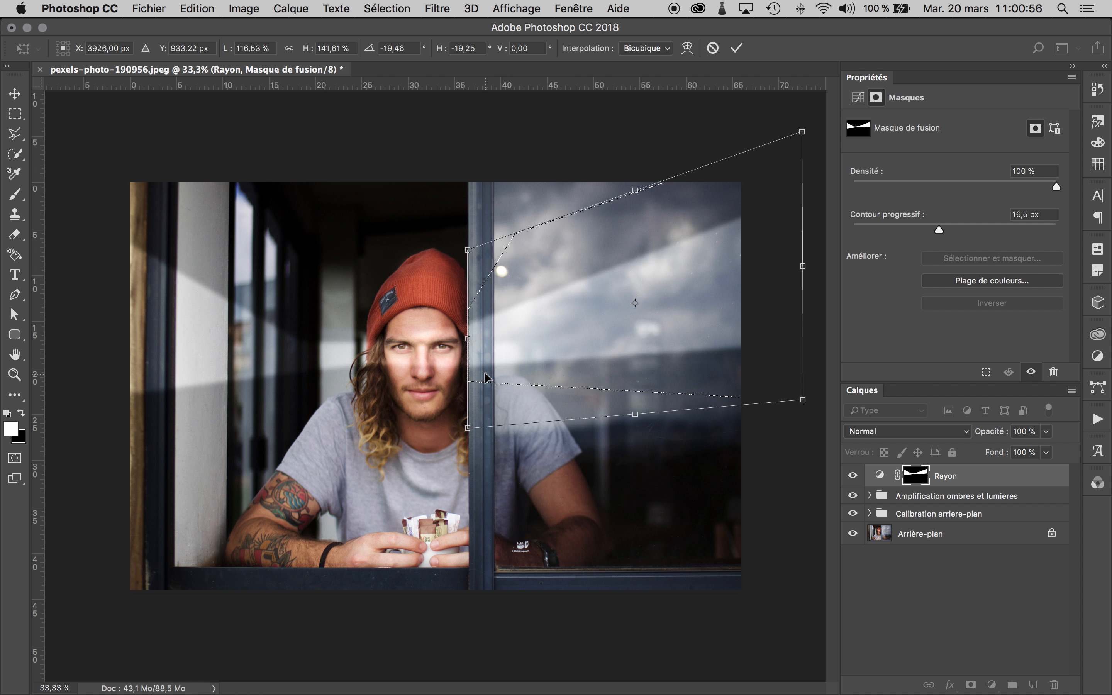
{"action": "key", "text": "Return"}
{"action": "key", "text": "cmd+d"}
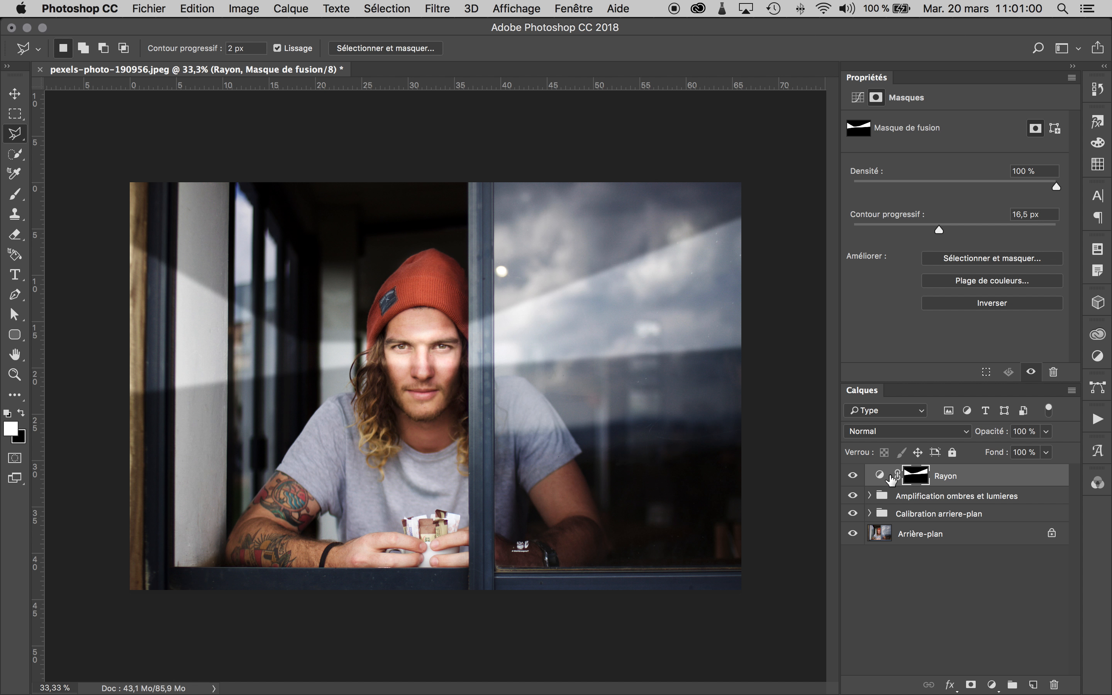
- Free-transform the whole Rayon mask, squashing the beam vertically and rotating it slightly so it rises toward the right across the man's face
{"action": "key", "text": "cmd+t"}
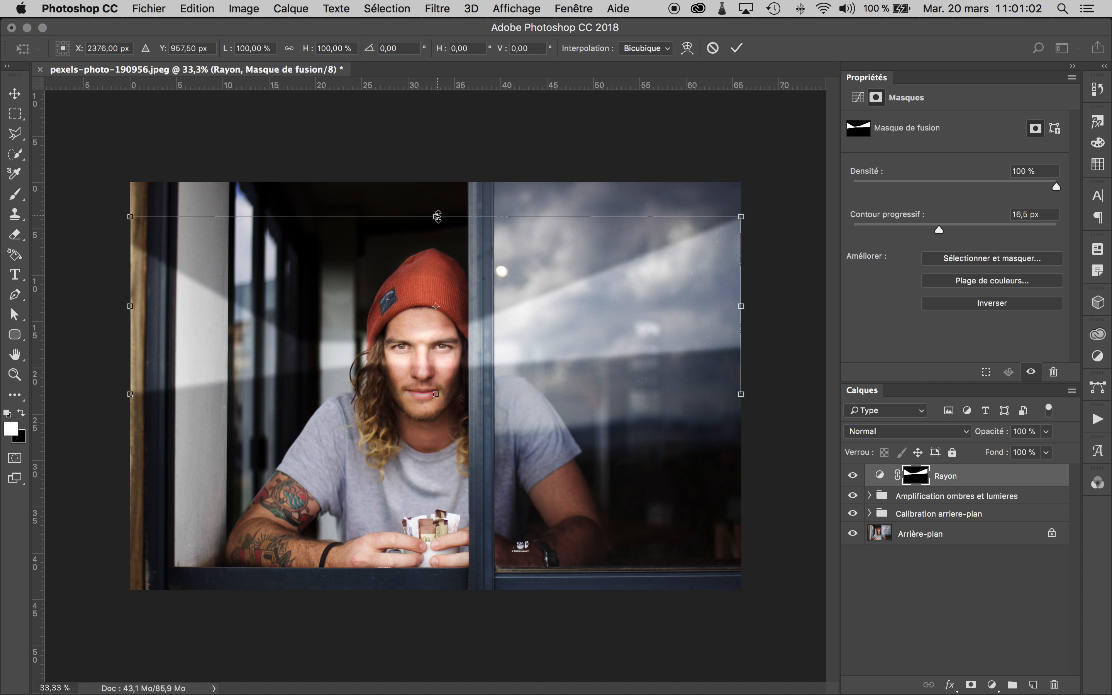
{"action": "left_click_drag", "start_coordinate": [435, 216], "coordinate": [437, 251]}
{"action": "mouse_move", "coordinate": [534, 308]}
{"action": "left_mouse_down"}
{"action": "mouse_move", "coordinate": [536, 330]}
{"action": "mouse_move", "coordinate": [537, 313]}
{"action": "left_mouse_up"}
{"action": "left_click_drag", "start_coordinate": [762, 270], "coordinate": [770, 198]}
{"action": "left_click_drag", "start_coordinate": [665, 287], "coordinate": [654, 293]}
{"action": "key", "text": "Return"}
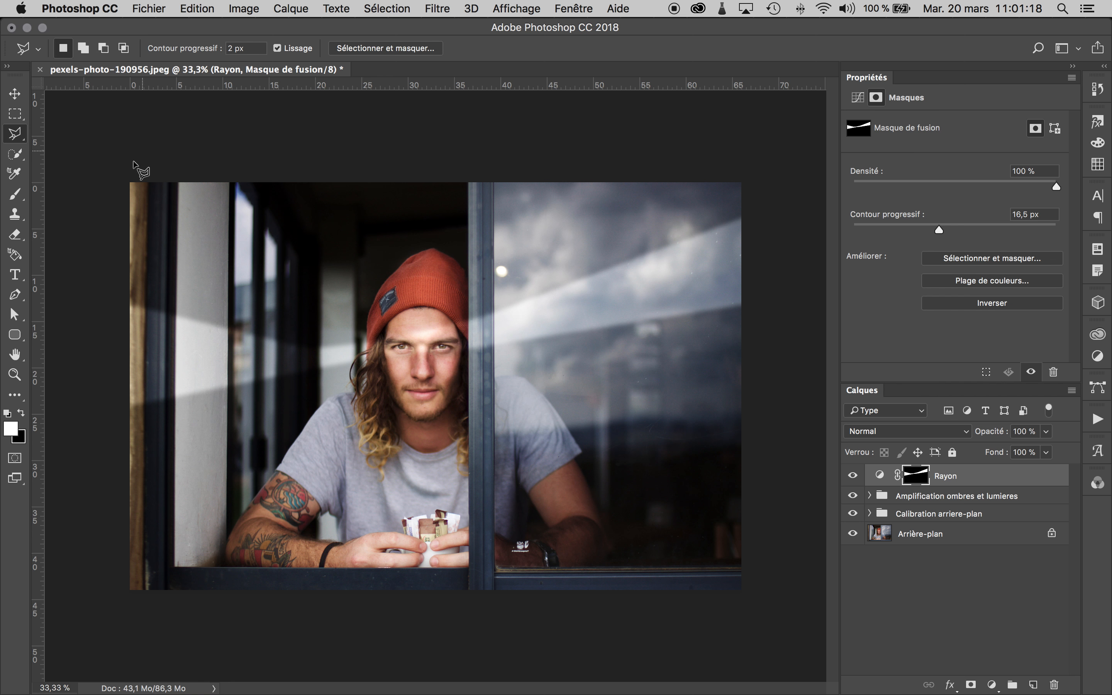
- Shift the beam mask slightly with the Move tool and set the Rayon layer's opacity to 72%
{"action": "left_click", "coordinate": [15, 94]}
{"action": "left_click_drag", "start_coordinate": [590, 315], "coordinate": [638, 314]}
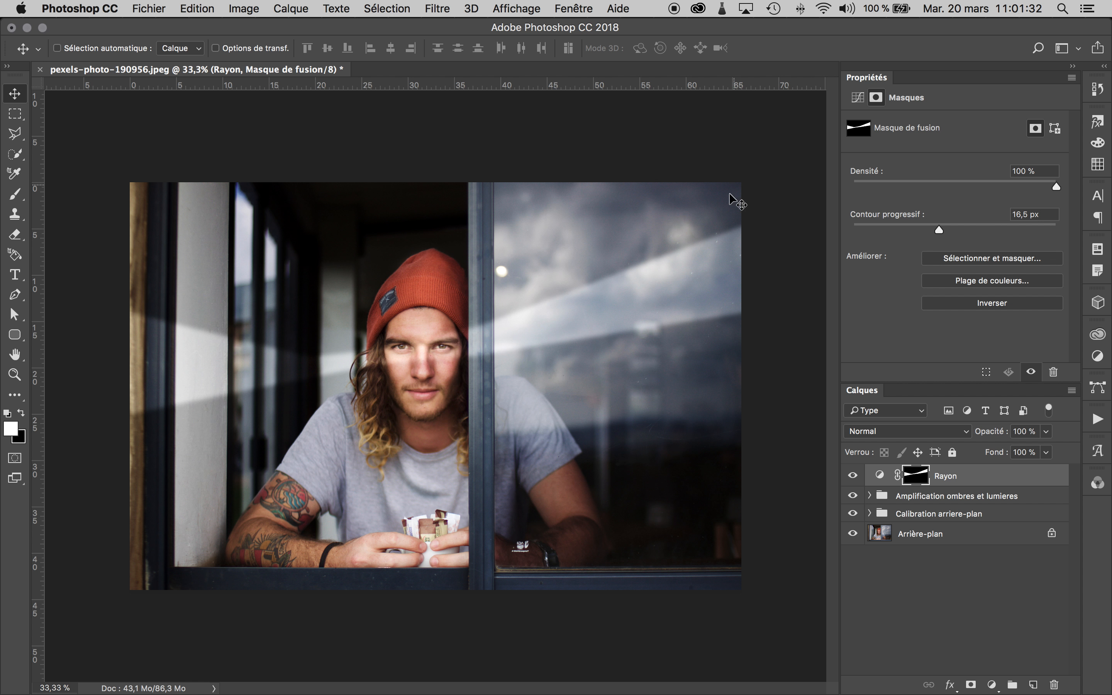
{"action": "left_click_drag", "start_coordinate": [1045, 431], "coordinate": [1025, 451]}
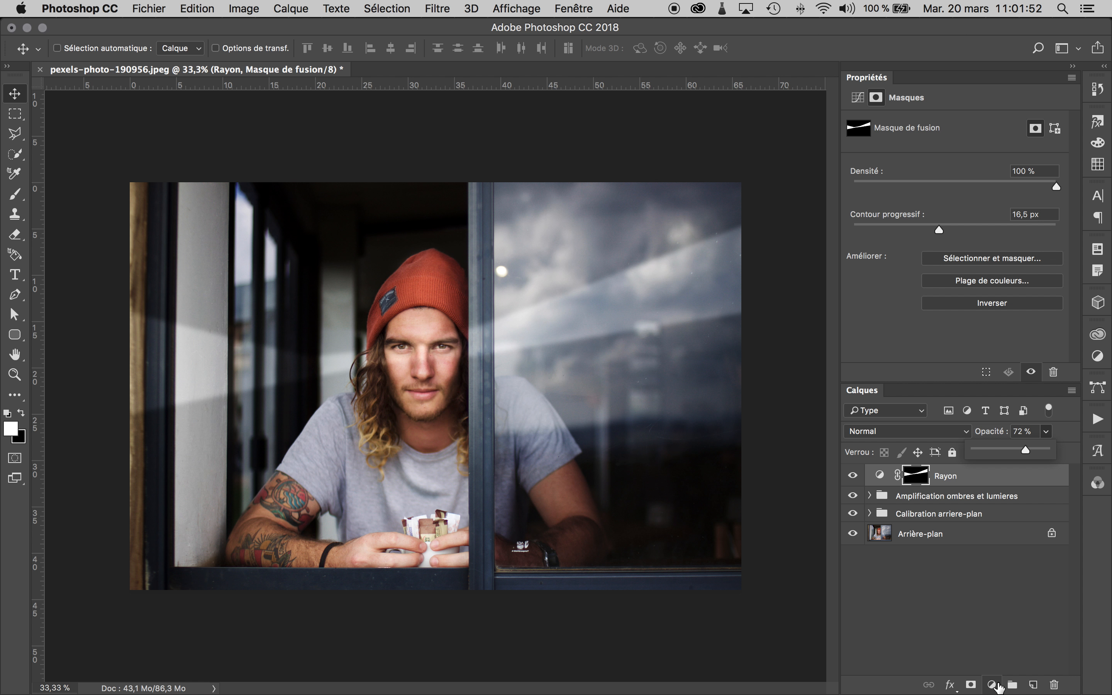
{"action": "left_click", "coordinate": [1014, 636]}
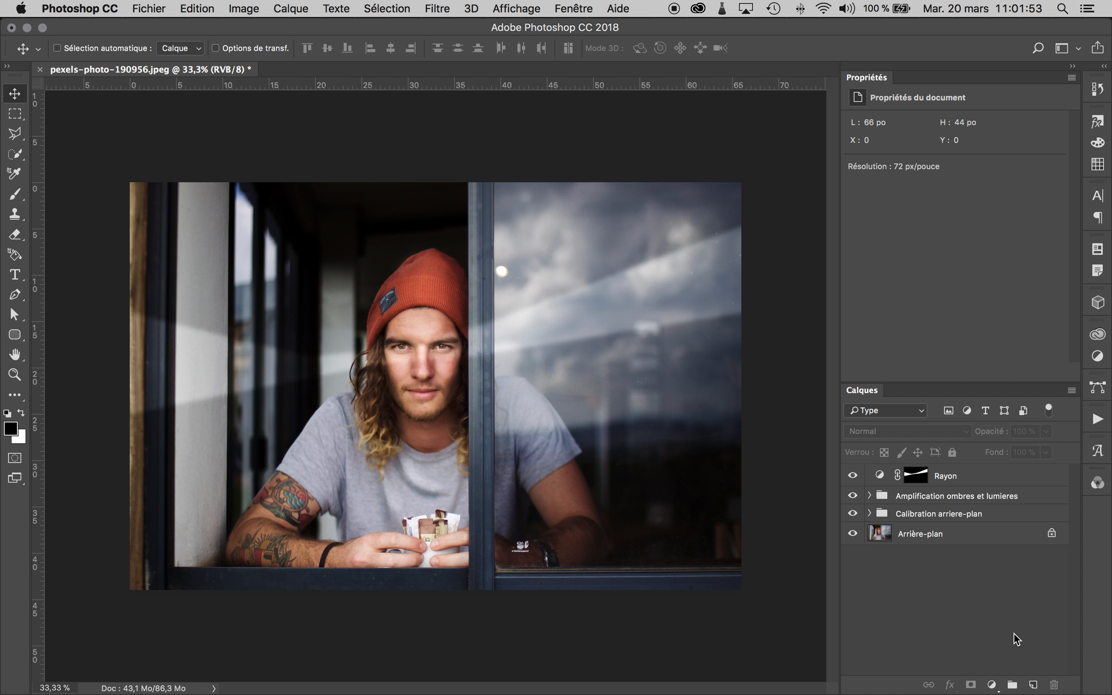
- Add a new layer named "halo" above Rayon and fill it with black
{"action": "left_click", "coordinate": [1033, 685]}
{"action": "double_click", "coordinate": [910, 478]}
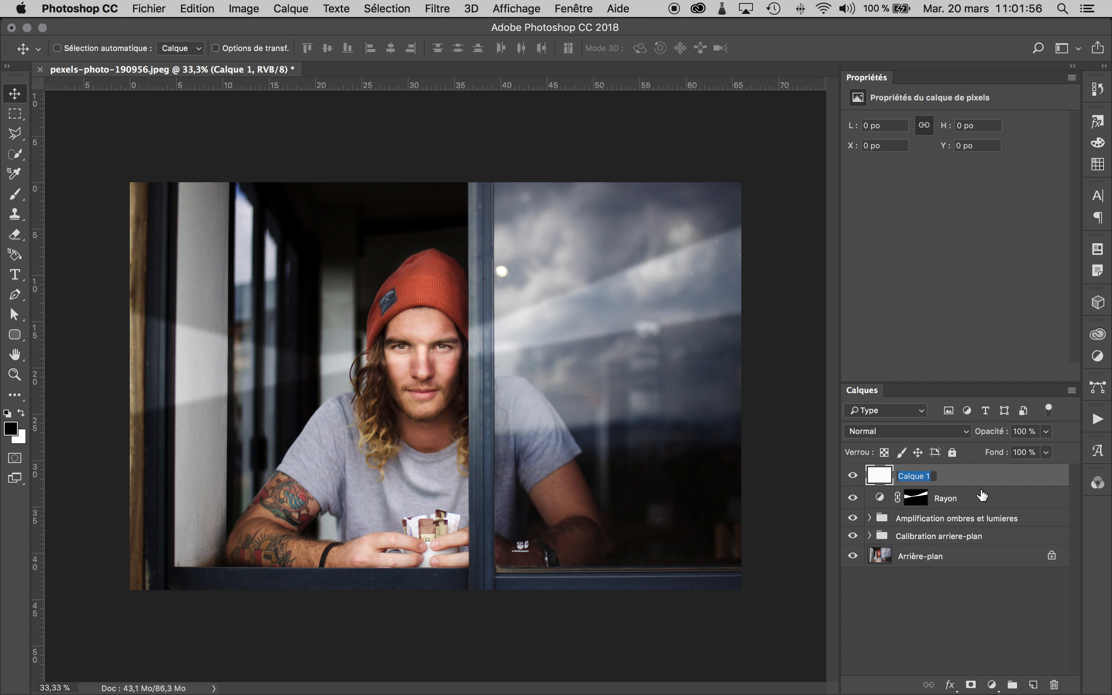
{"action": "type", "text": "halo"}
{"action": "key", "text": "Return"}
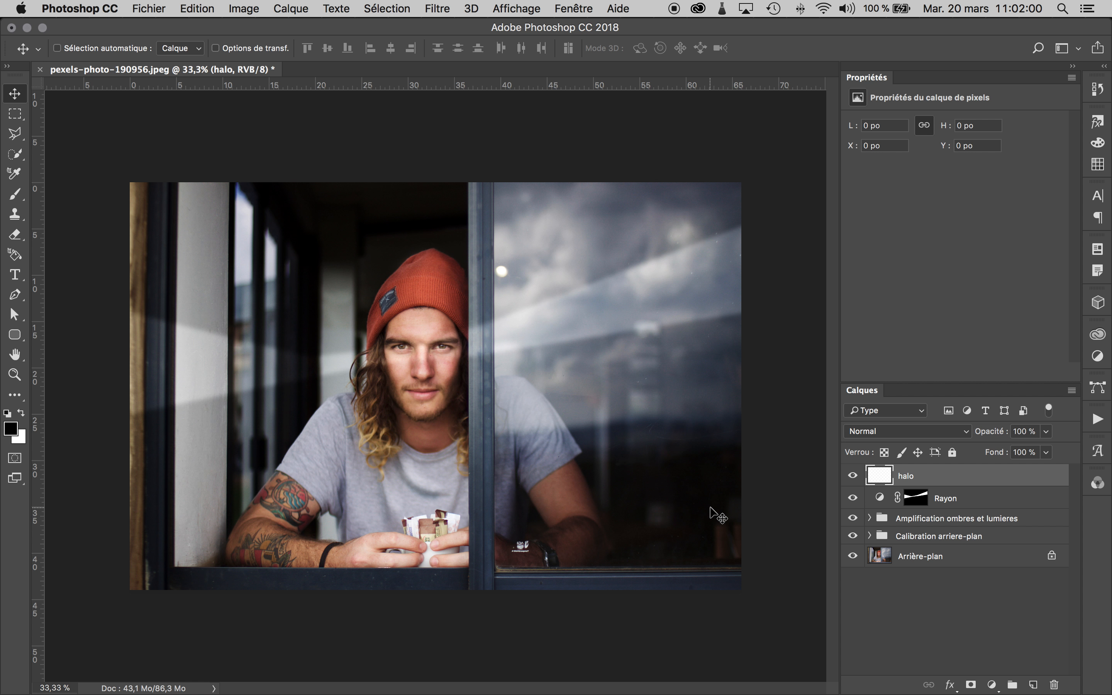
{"action": "key", "text": "alt+BackSpace"}
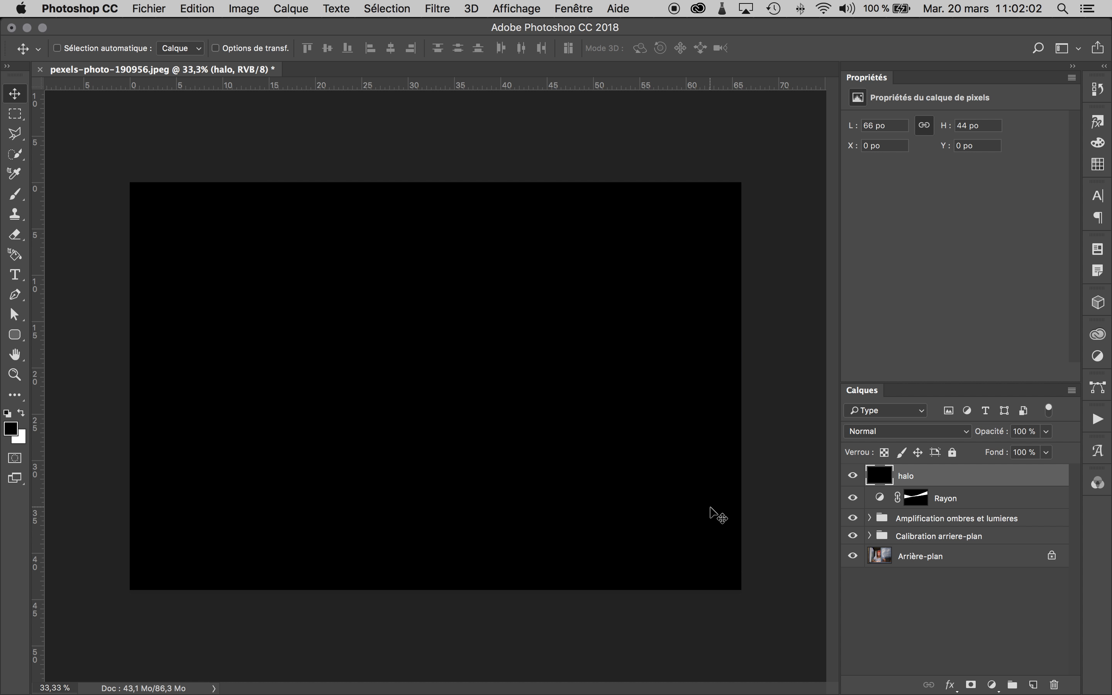
- Set the halo layer's blend mode to Superposition and convert the layer to a smart object
{"action": "left_click", "coordinate": [967, 432]}
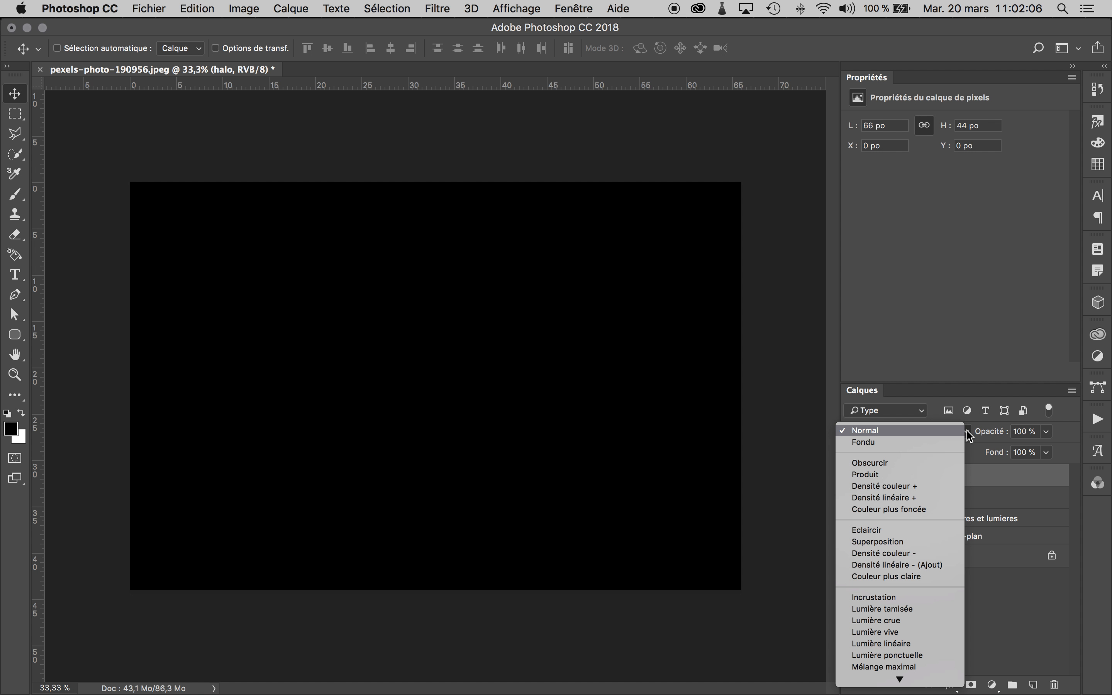
{"action": "left_click", "coordinate": [945, 541]}
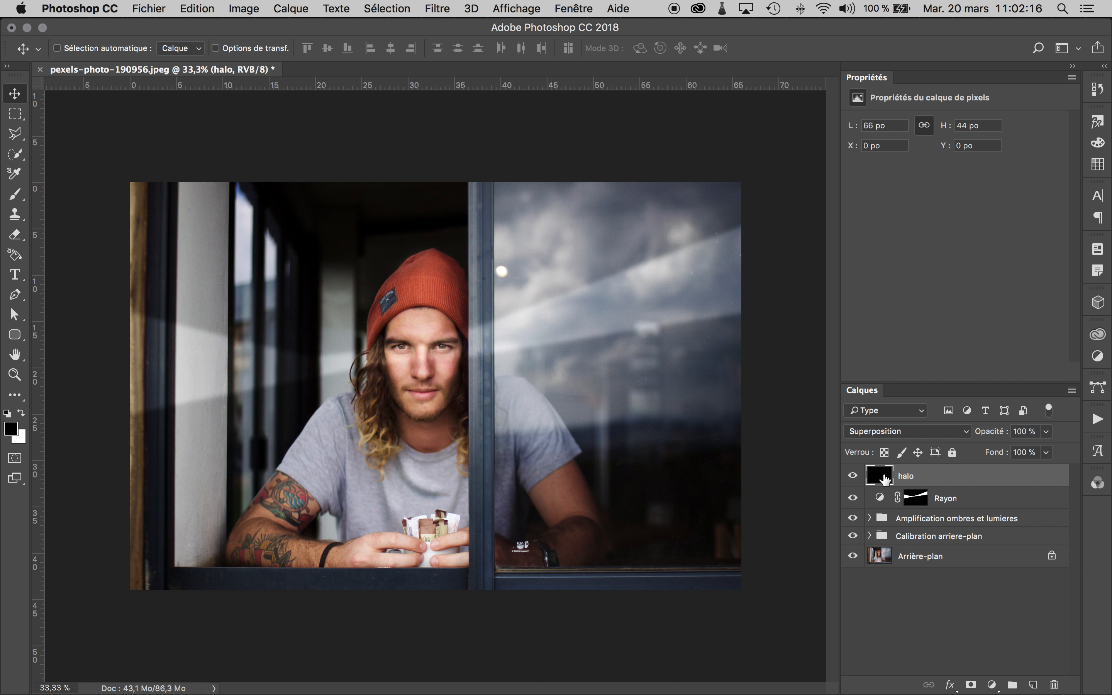
{"action": "right_click", "coordinate": [911, 480]}
{"action": "left_click", "coordinate": [842, 228]}
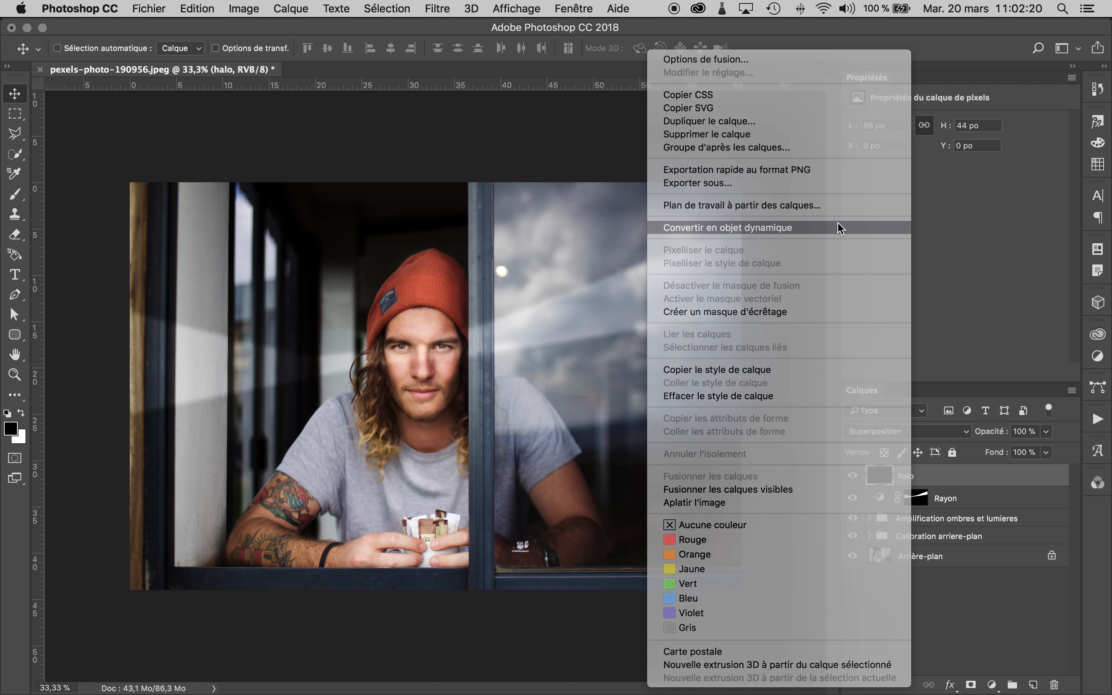
- Start the Halo render filter on the halo layer, placing the flare in the upper right area with a brightness of 96%
{"action": "left_click", "coordinate": [437, 9]}
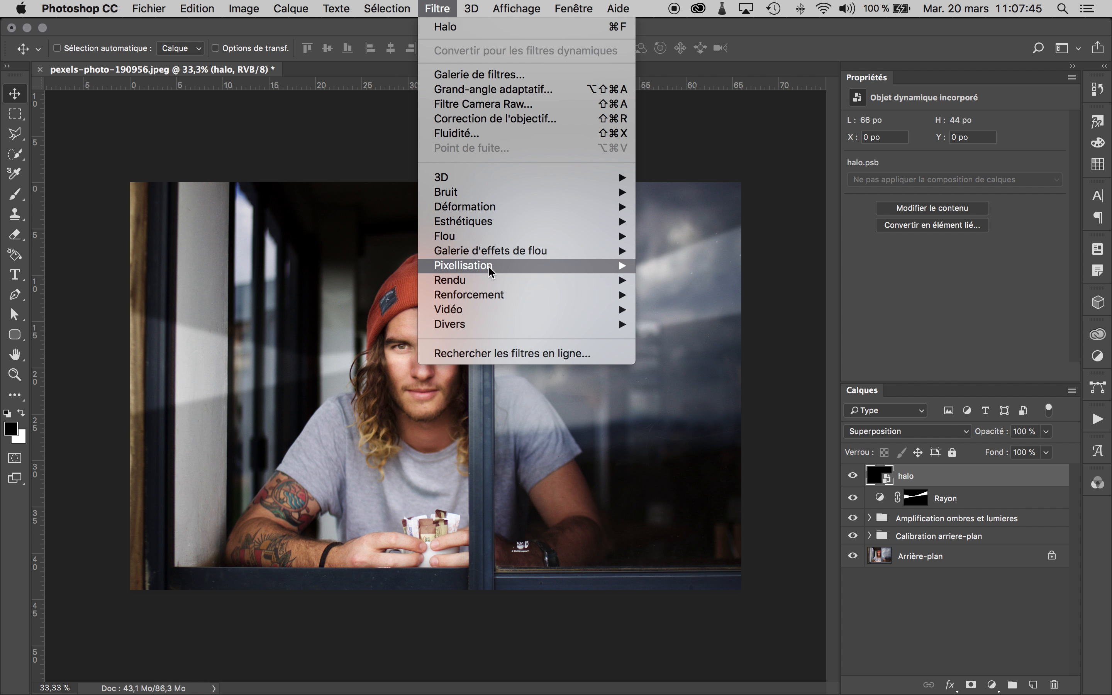
{"action": "mouse_move", "coordinate": [488, 283]}
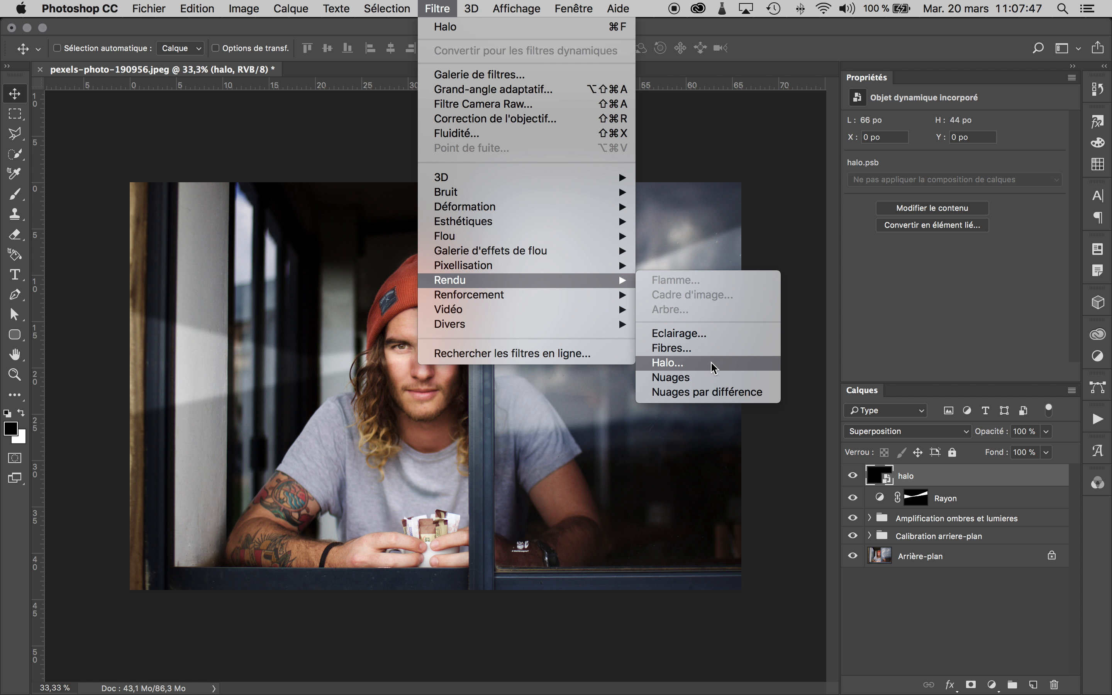
{"action": "left_click", "coordinate": [722, 362]}
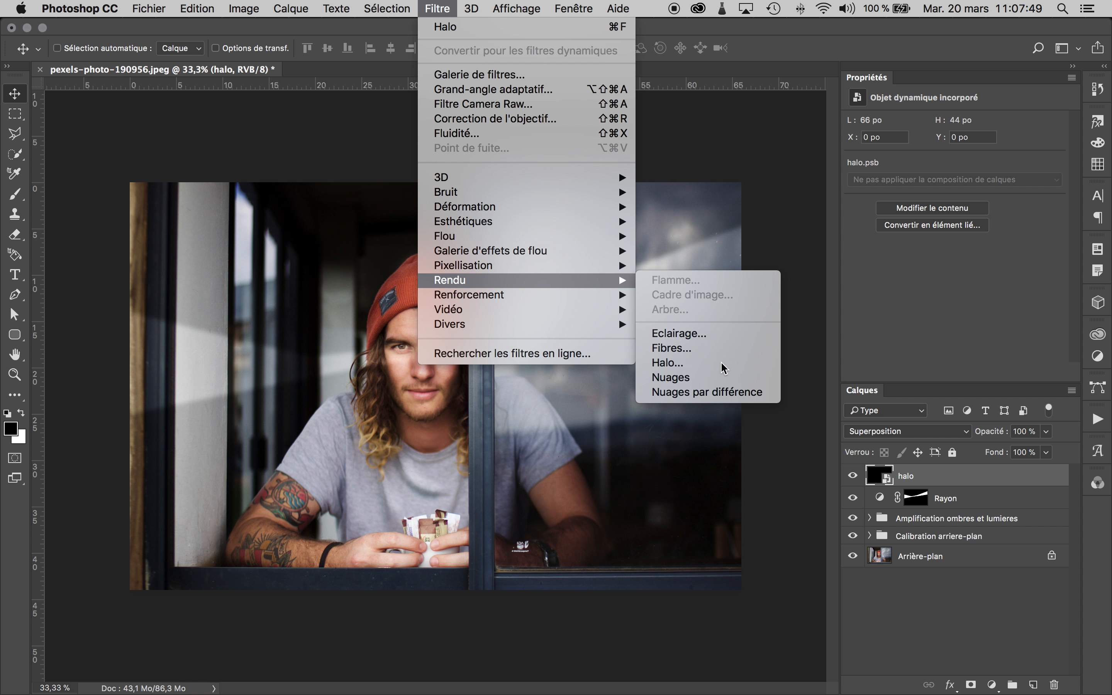
{"action": "mouse_move", "coordinate": [894, 221]}
{"action": "left_mouse_down"}
{"action": "mouse_move", "coordinate": [875, 236]}
{"action": "mouse_move", "coordinate": [779, 220]}
{"action": "mouse_move", "coordinate": [866, 205]}
{"action": "mouse_move", "coordinate": [887, 224]}
{"action": "mouse_move", "coordinate": [896, 211]}
{"action": "mouse_move", "coordinate": [892, 223]}
{"action": "left_mouse_up"}
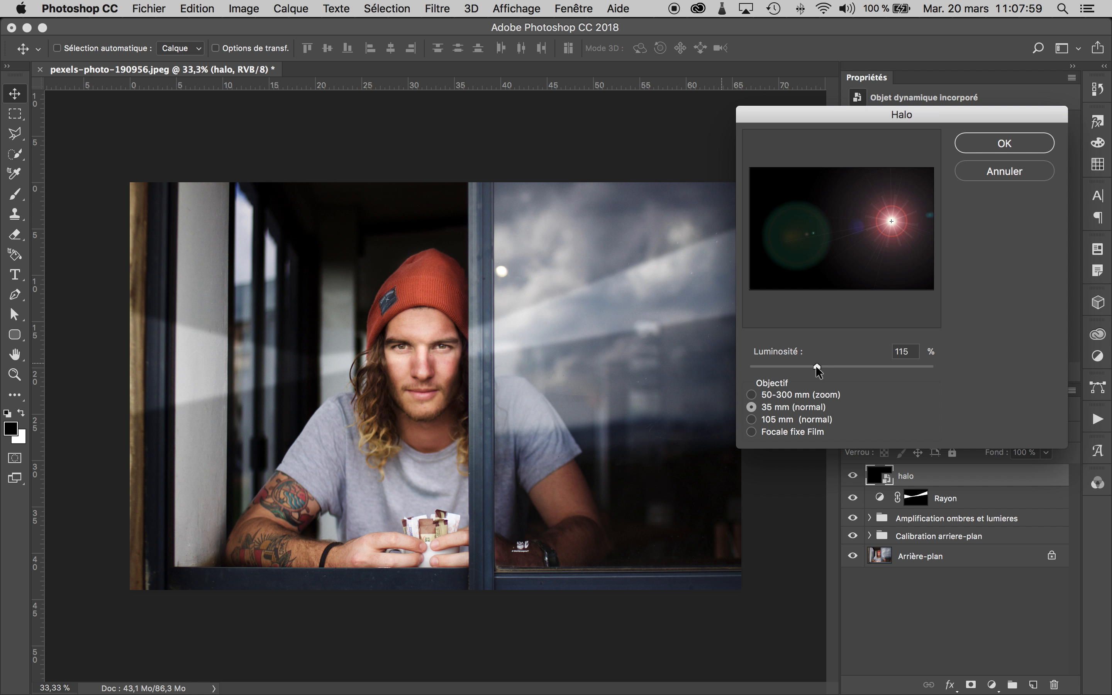
{"action": "mouse_move", "coordinate": [816, 366]}
{"action": "left_mouse_down"}
{"action": "mouse_move", "coordinate": [881, 365]}
{"action": "mouse_move", "coordinate": [805, 367]}
{"action": "left_mouse_up"}
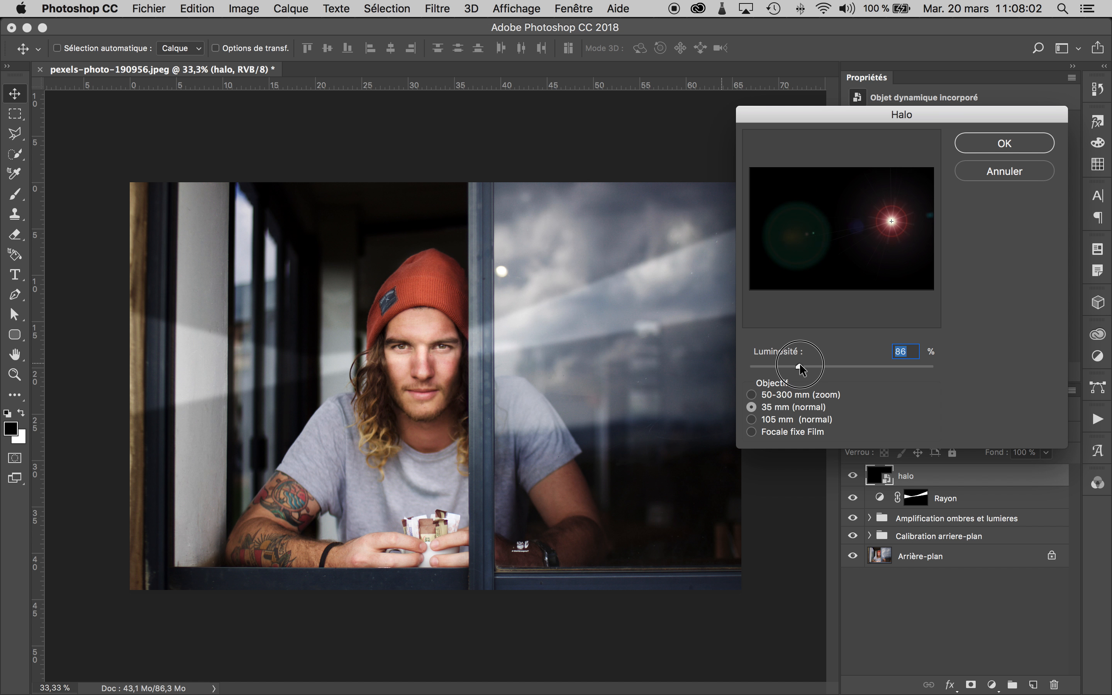
- Compare the flare's lens types and apply the filter with the 105 mm (normal) lens at 105% brightness
{"action": "left_click", "coordinate": [750, 393]}
{"action": "left_click", "coordinate": [751, 408]}
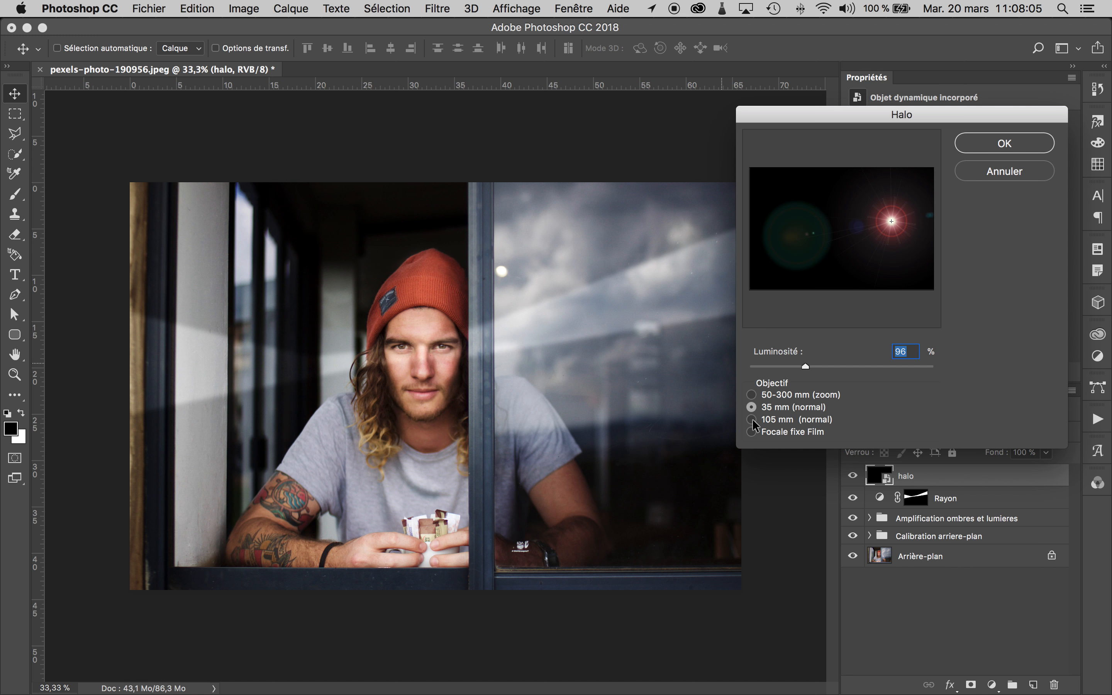
{"action": "left_click", "coordinate": [751, 419]}
{"action": "left_click", "coordinate": [752, 432]}
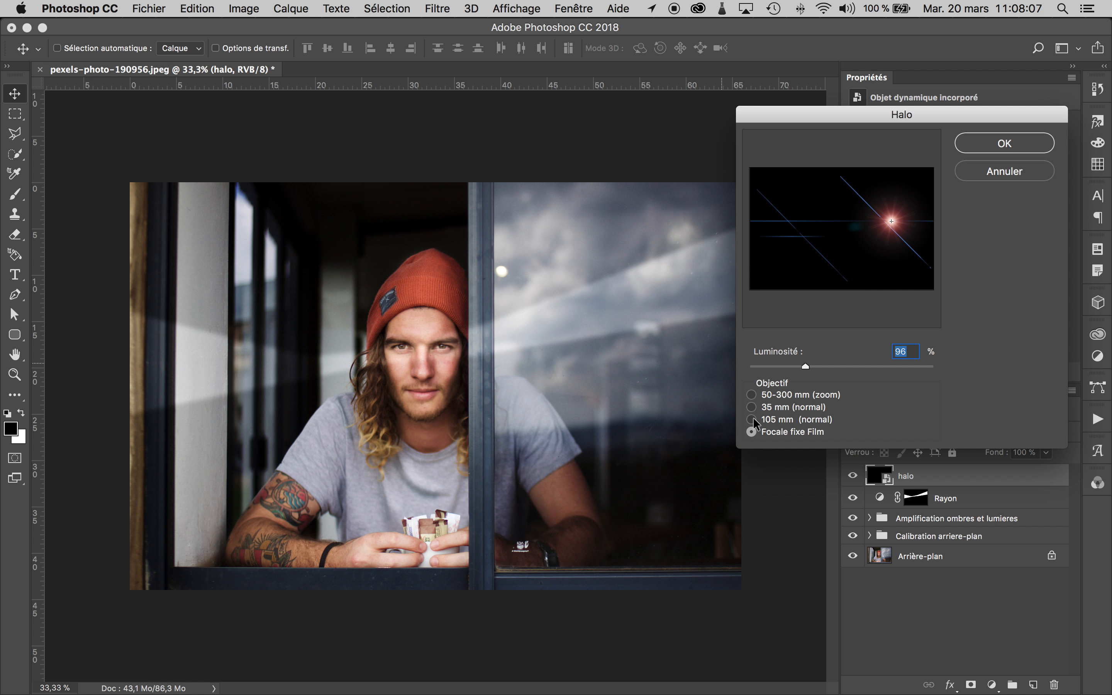
{"action": "left_click", "coordinate": [751, 418]}
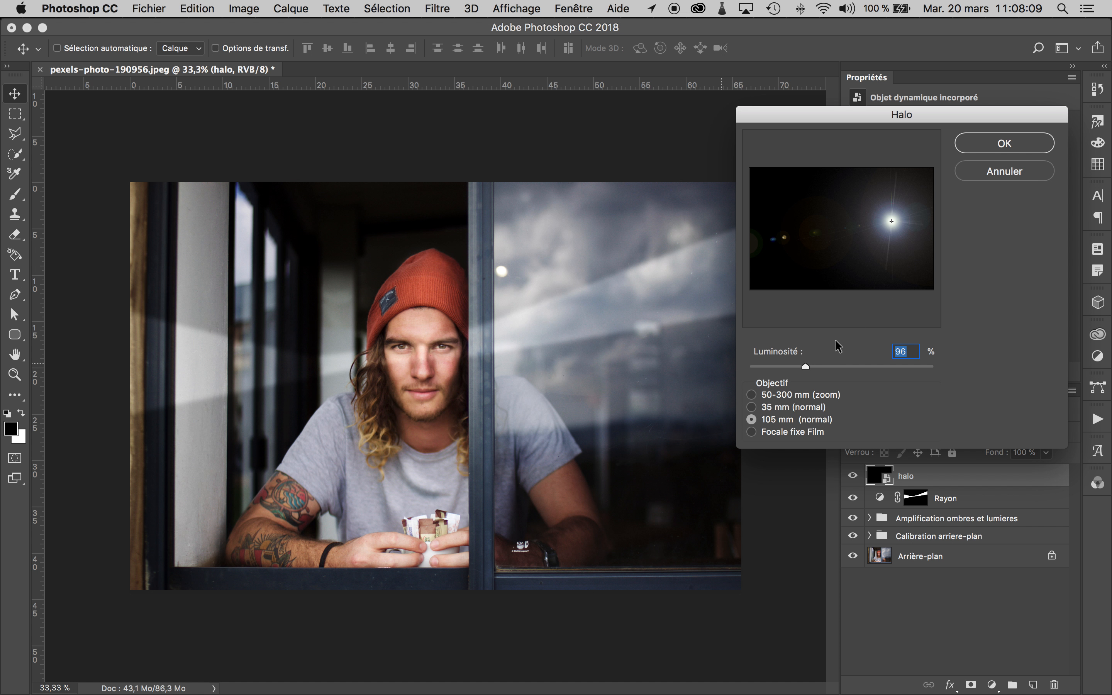
{"action": "left_click_drag", "start_coordinate": [805, 367], "coordinate": [810, 367]}
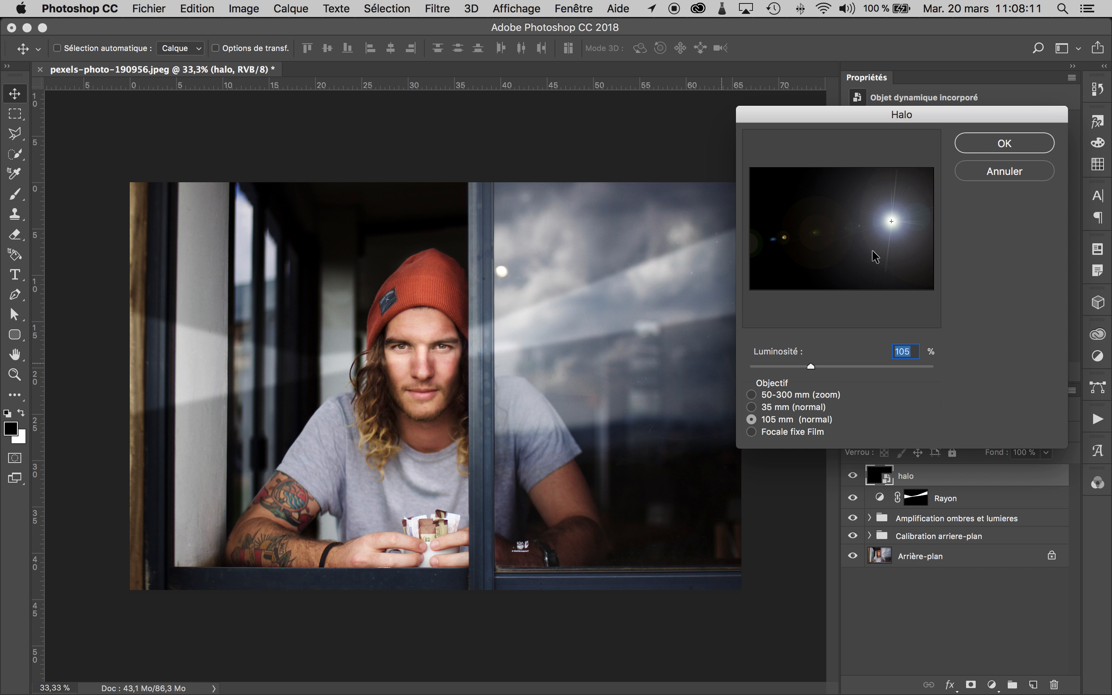
{"action": "left_click", "coordinate": [1011, 145]}
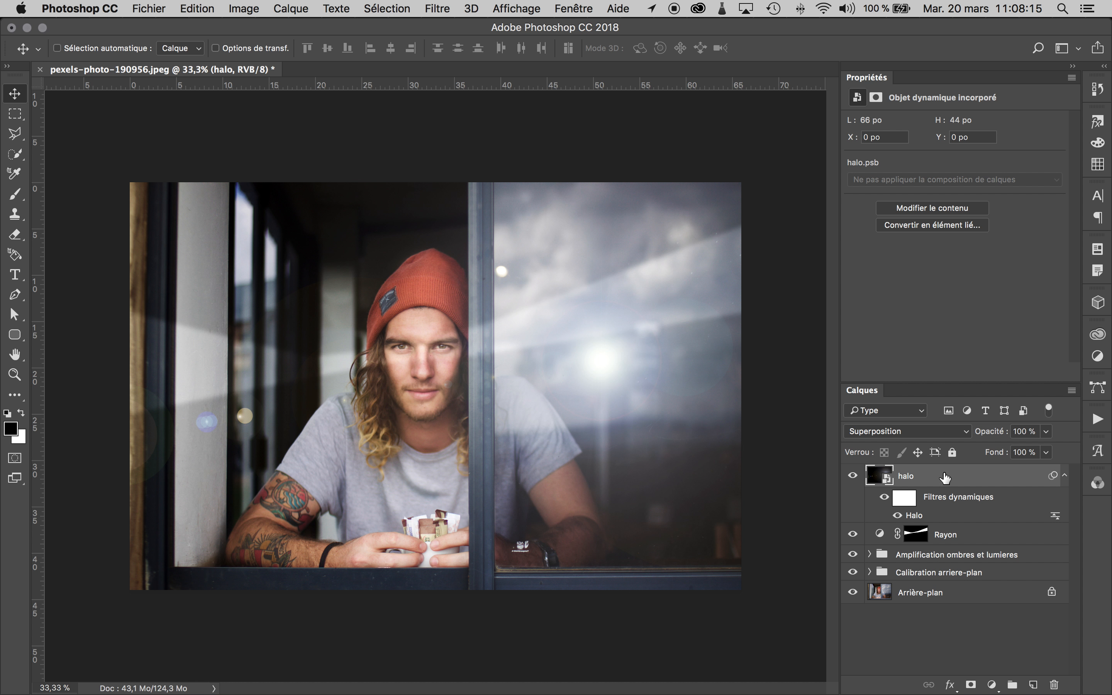
- Edit the Halo smart filter to use the 35 mm (normal) lens at 80% brightness
{"action": "double_click", "coordinate": [914, 516]}
{"action": "left_click_drag", "start_coordinate": [809, 365], "coordinate": [794, 364]}
{"action": "left_click", "coordinate": [752, 406]}
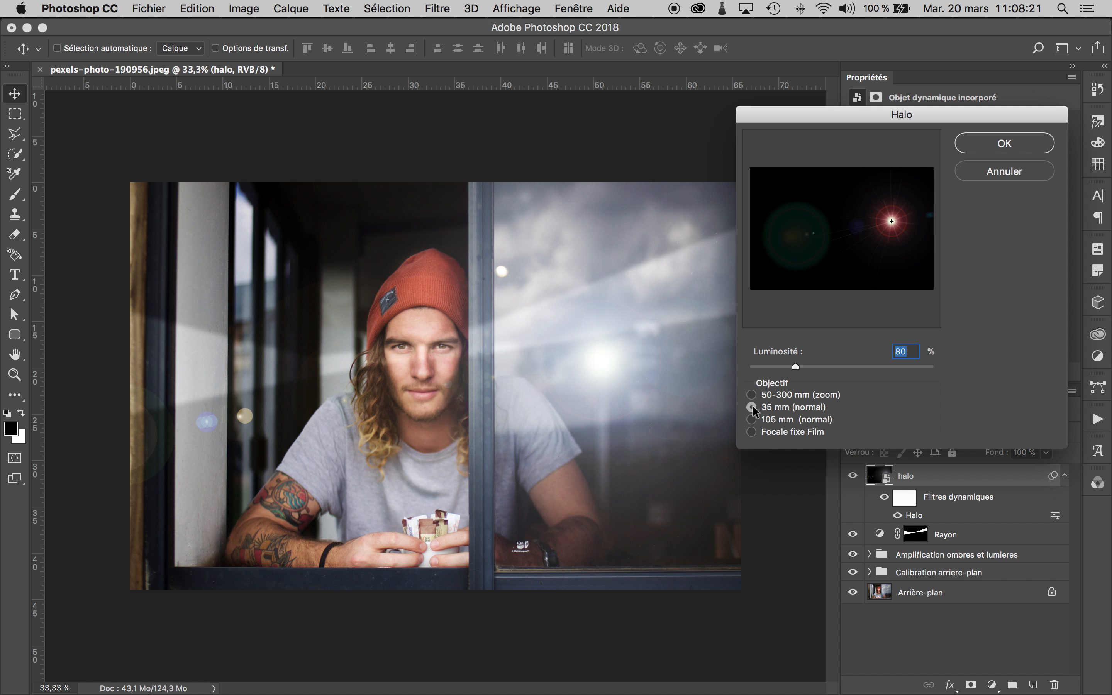
{"action": "left_click", "coordinate": [1004, 144]}
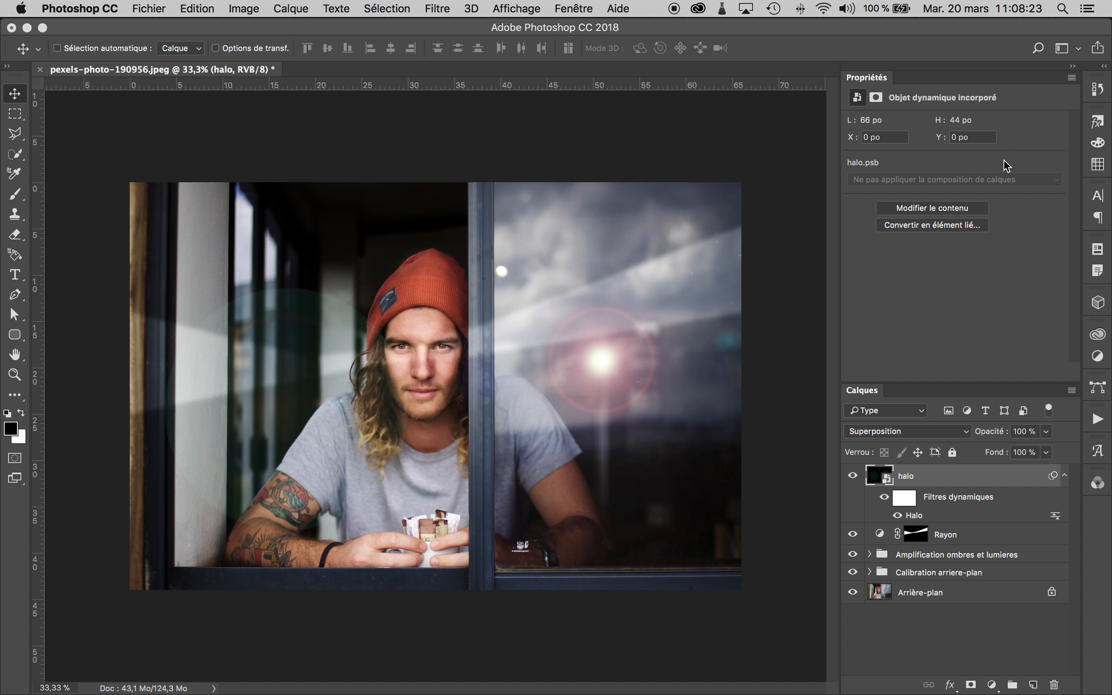